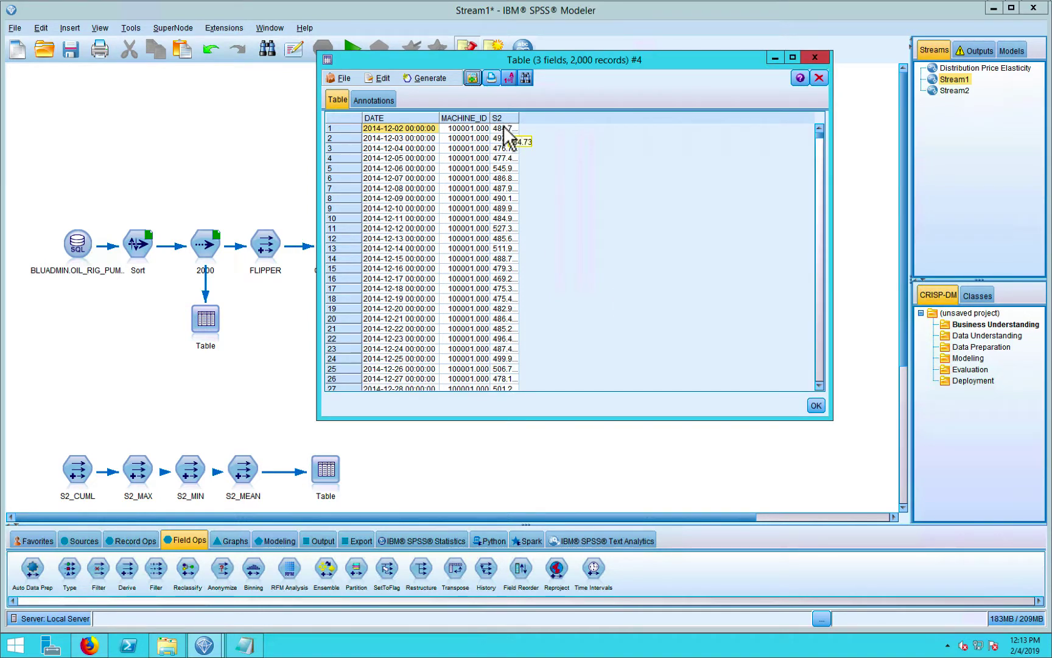
Step: Widen the S2 column to show full values, then scroll to row 731, machine 100001's last record
left_click_drag(519, 117, 572, 118)
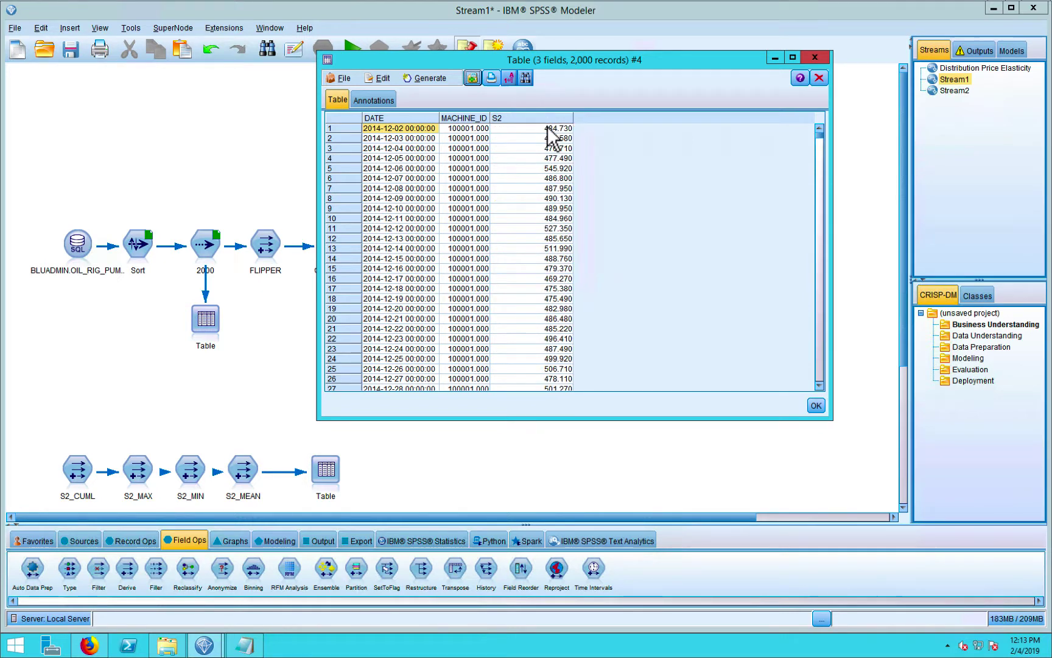
left_click(550, 129)
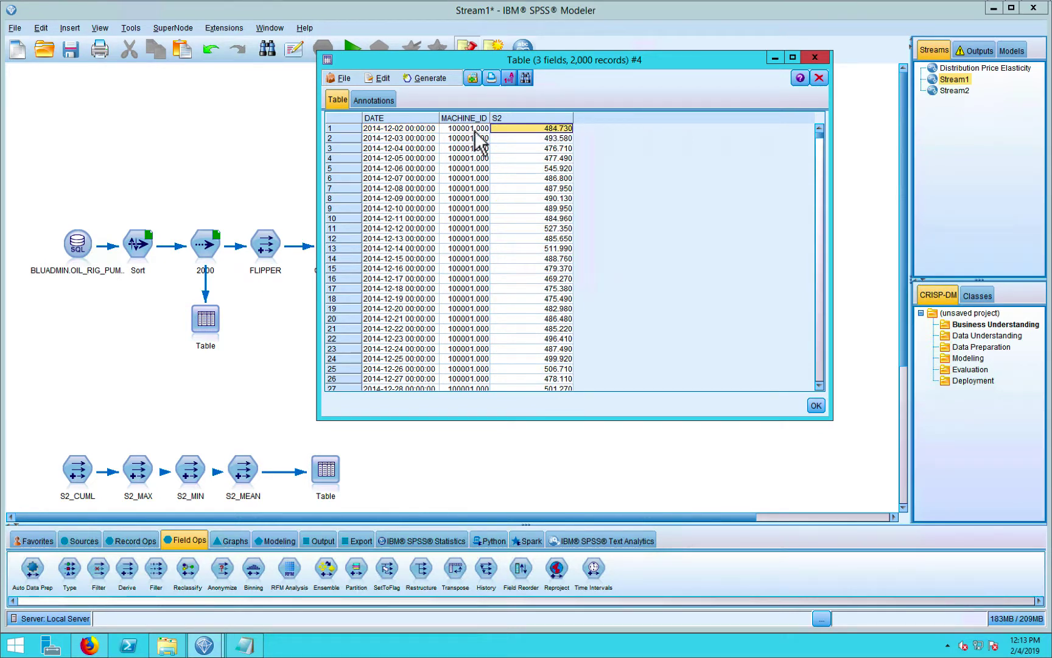
left_click(400, 129)
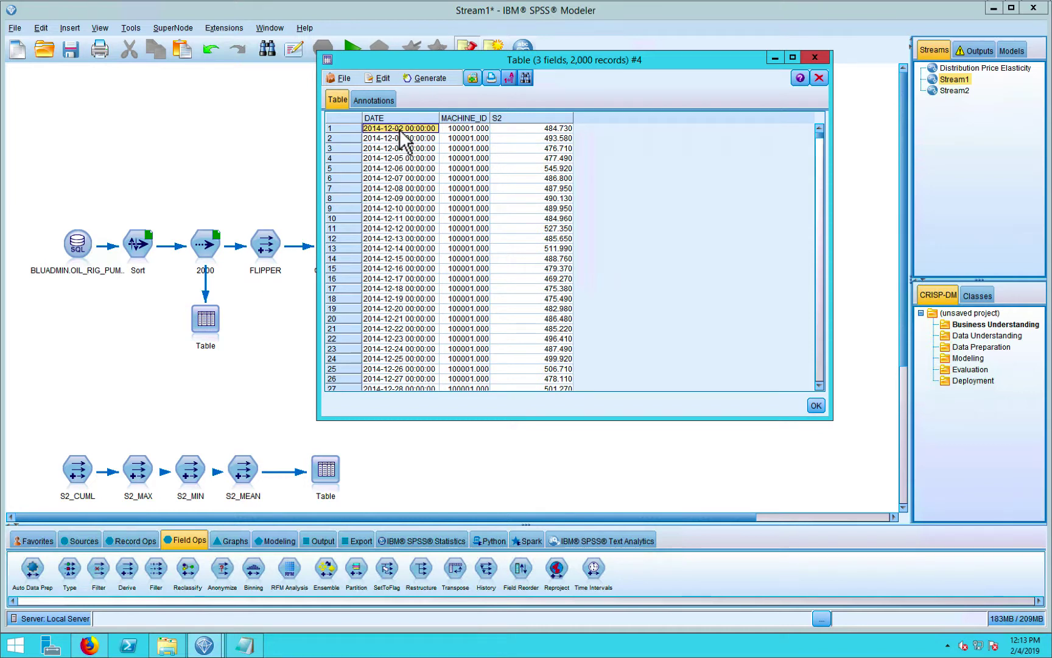
left_click(473, 129)
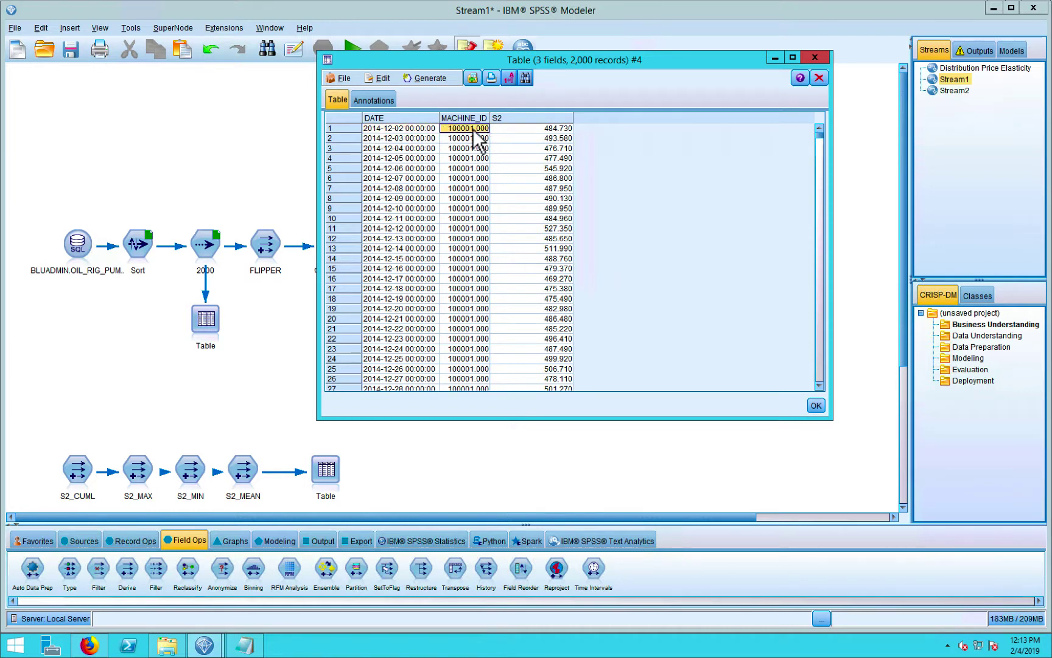
left_click(564, 130)
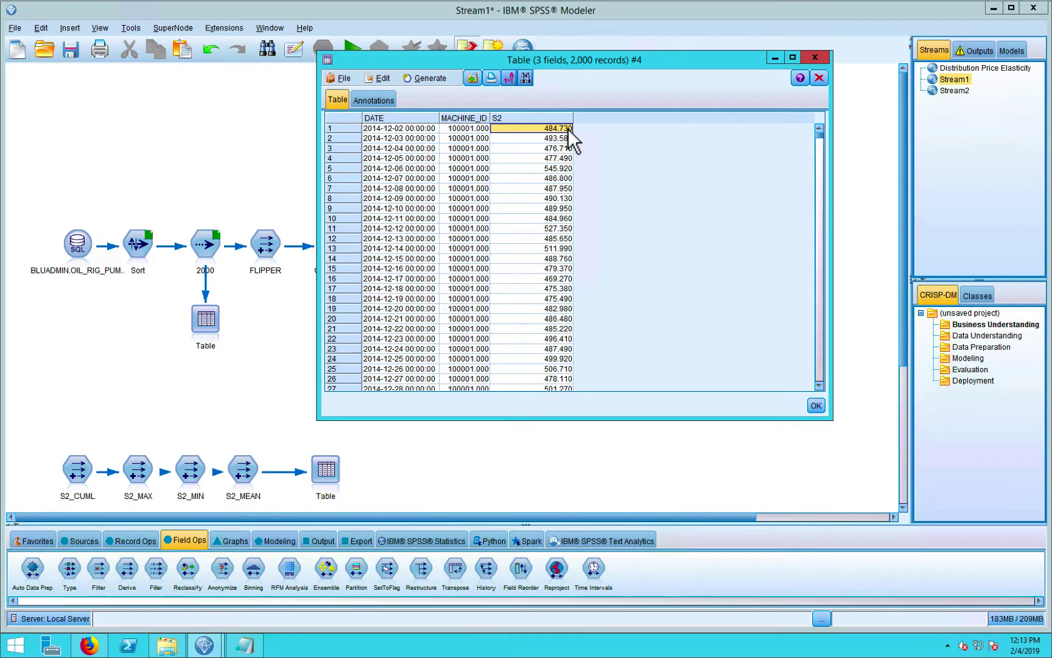
left_click_drag(820, 135, 840, 223)
left_click(480, 257)
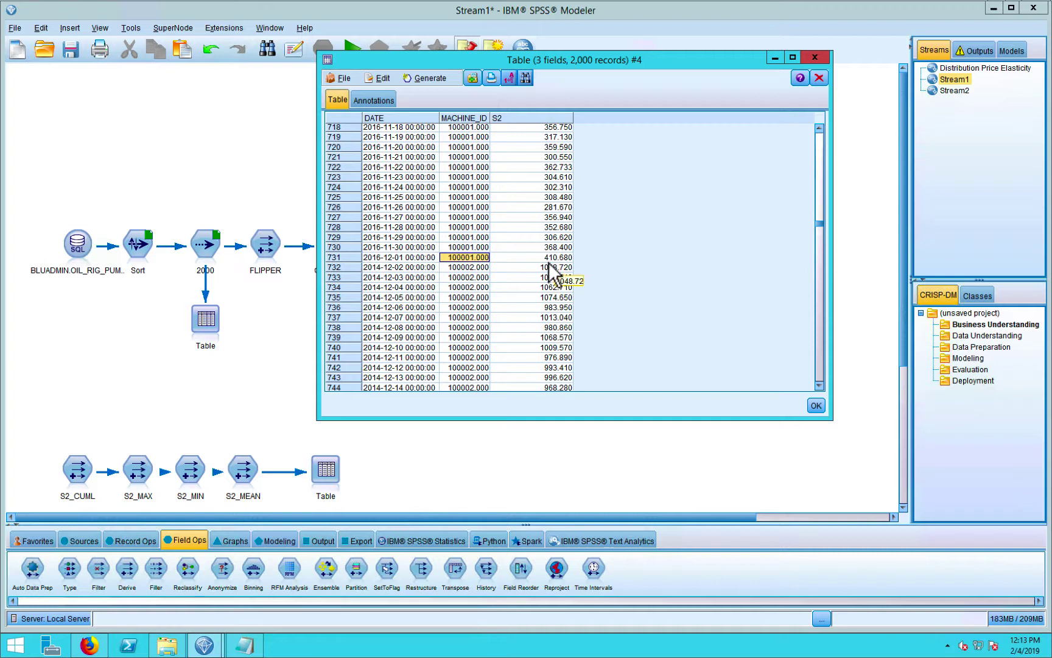
Step: Check machine 100002's S2 values in rows 732–736 (1048.720 to 983.950), then close the table output
left_click(484, 268)
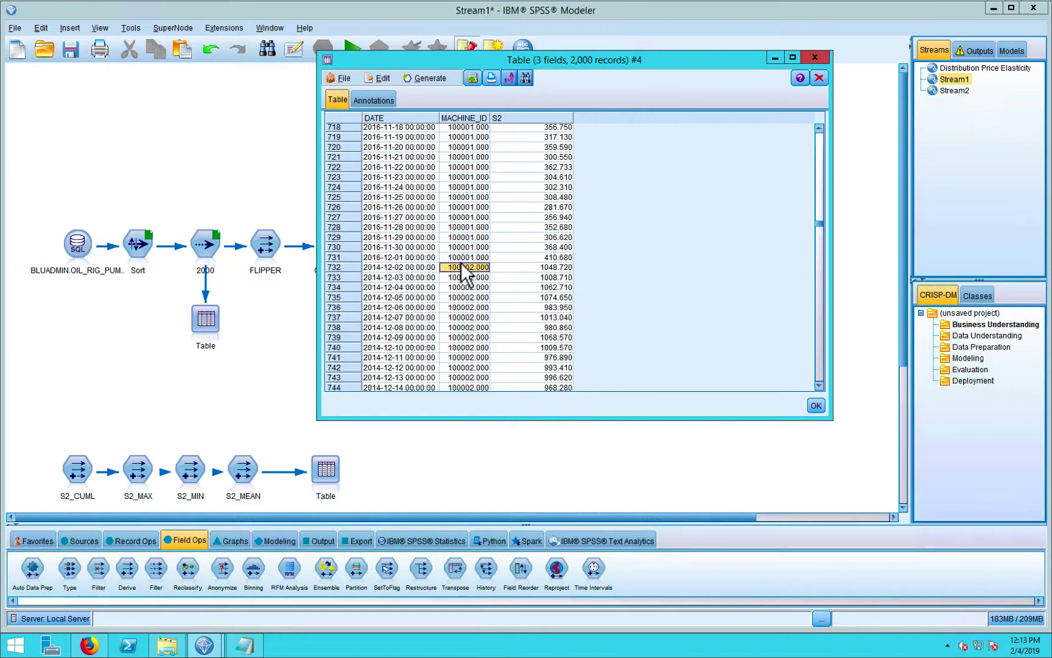
left_click(556, 278)
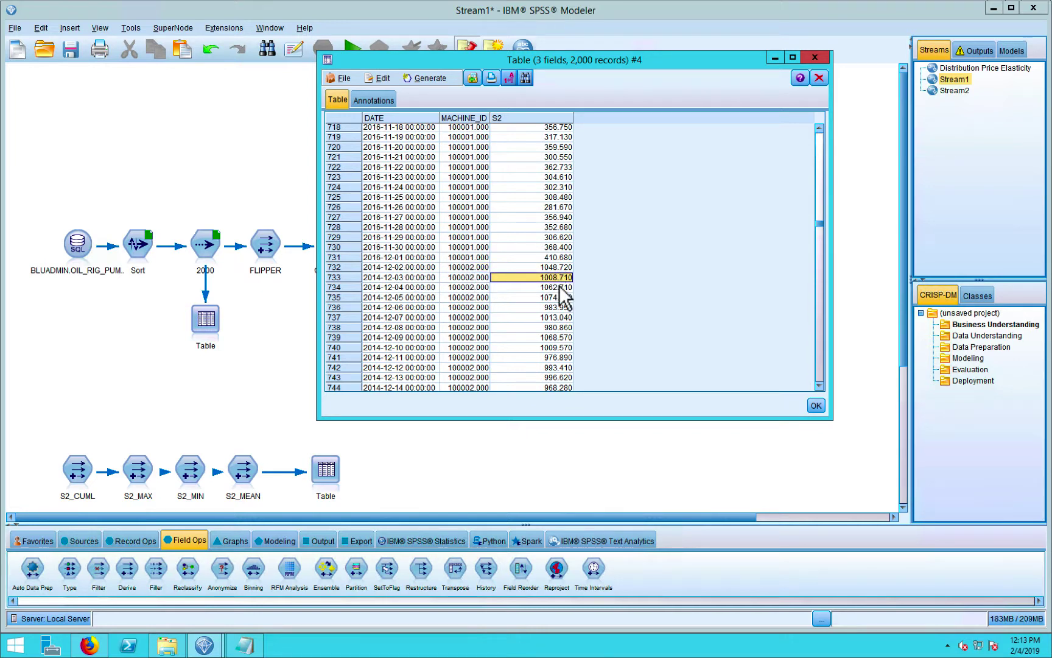
left_click(560, 286)
left_click(560, 298)
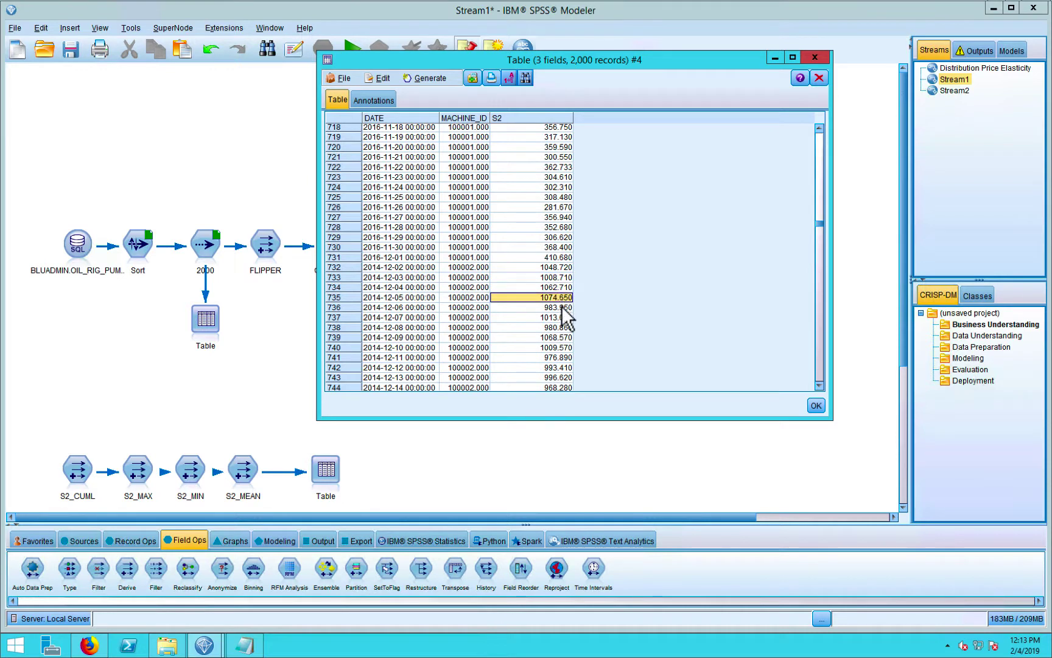
left_click(561, 308)
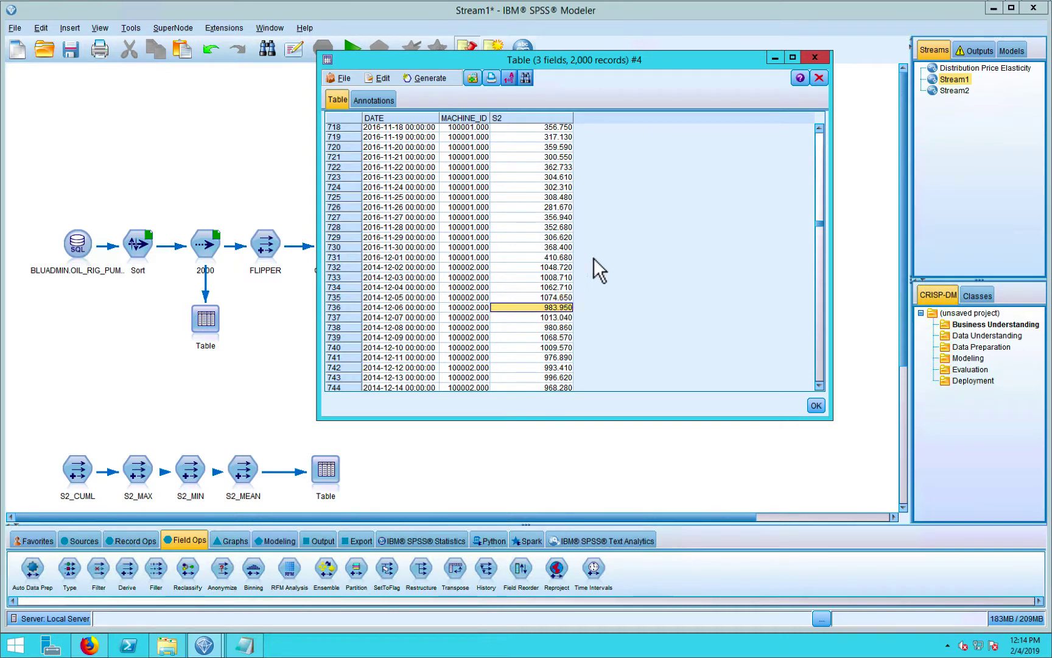
left_click(565, 266)
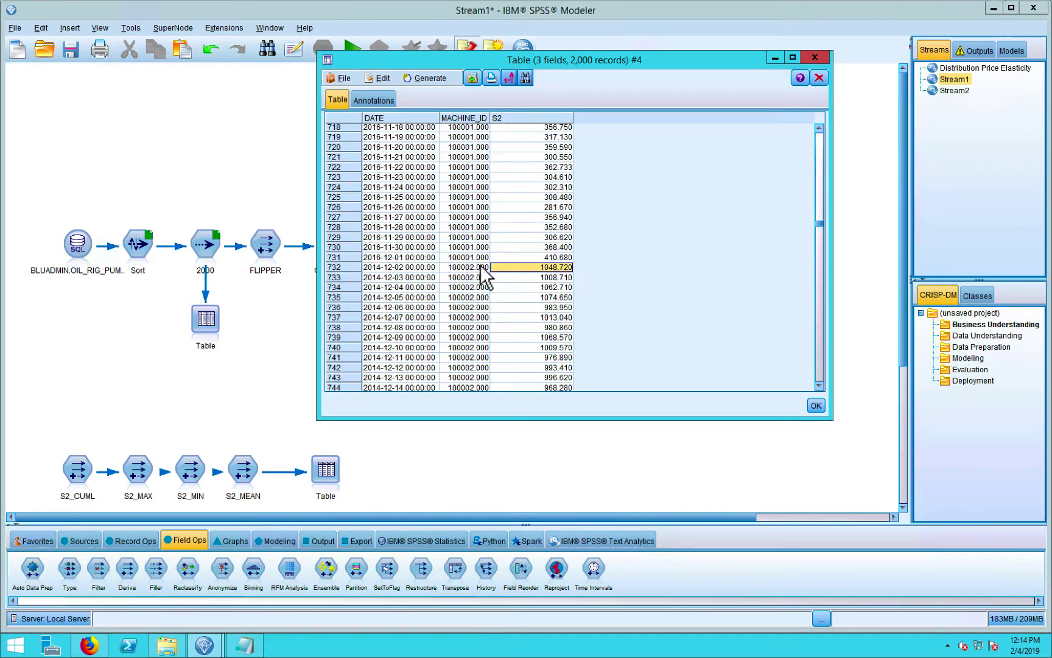
left_click(816, 405)
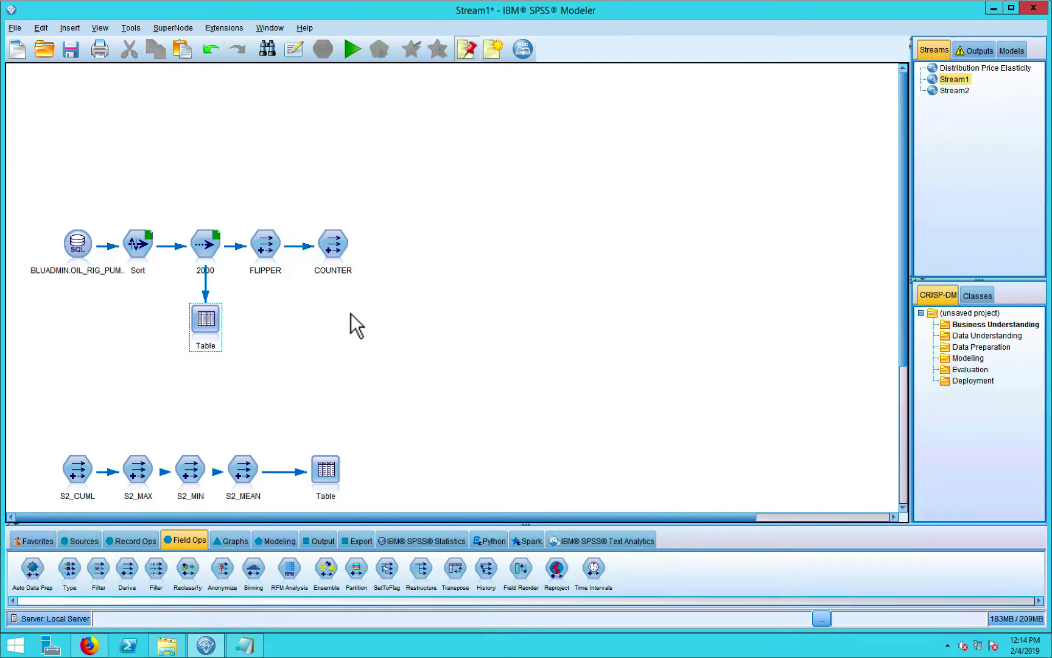
right_click(272, 244)
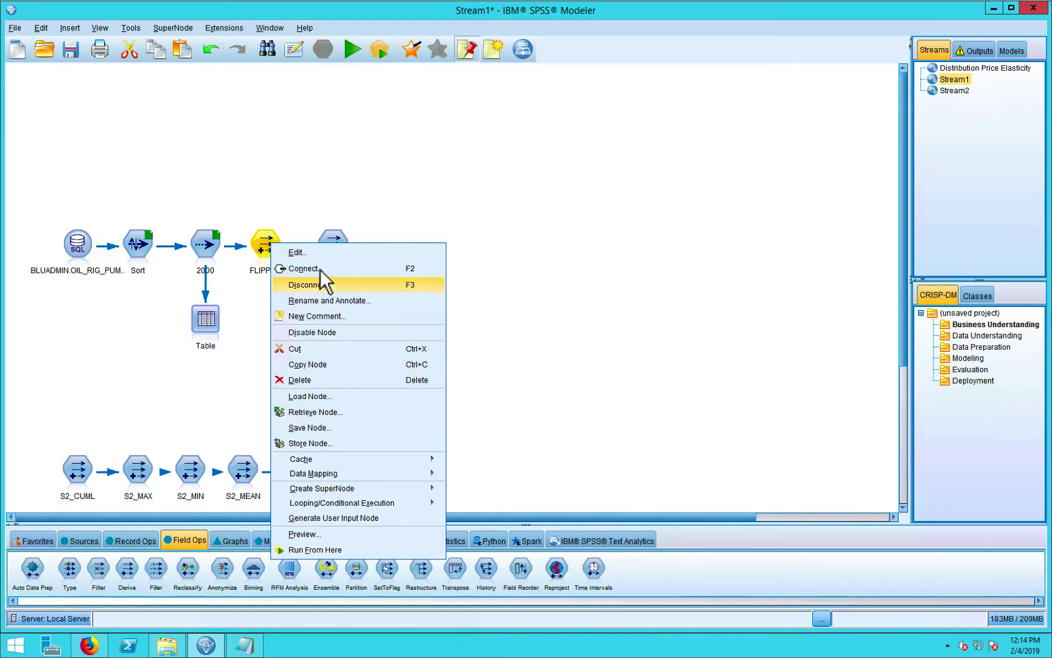
left_click(305, 253)
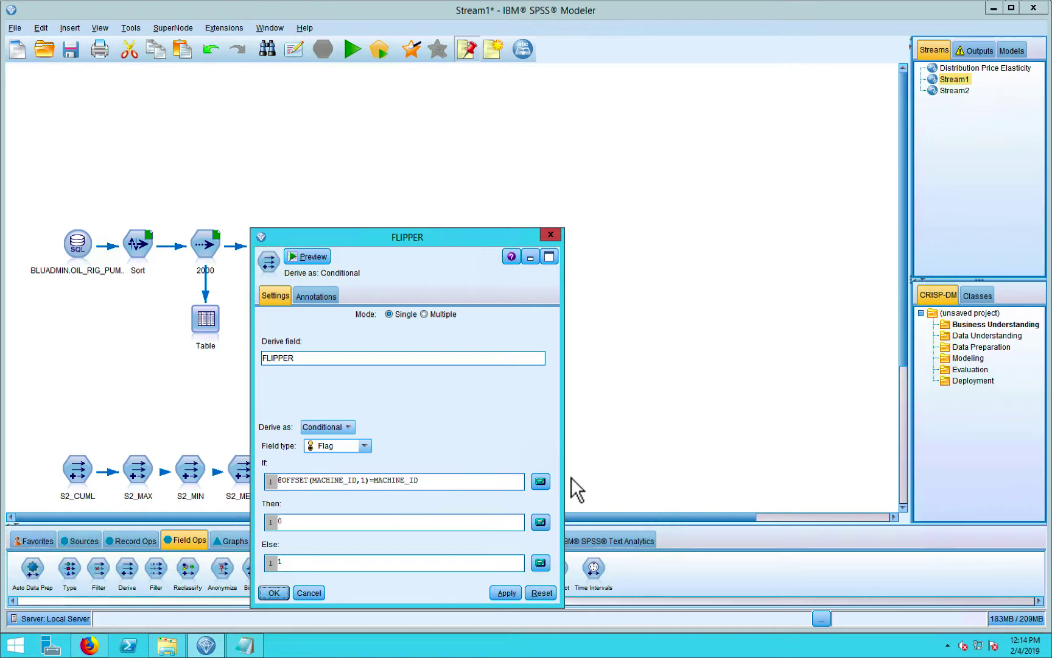
left_click(540, 481)
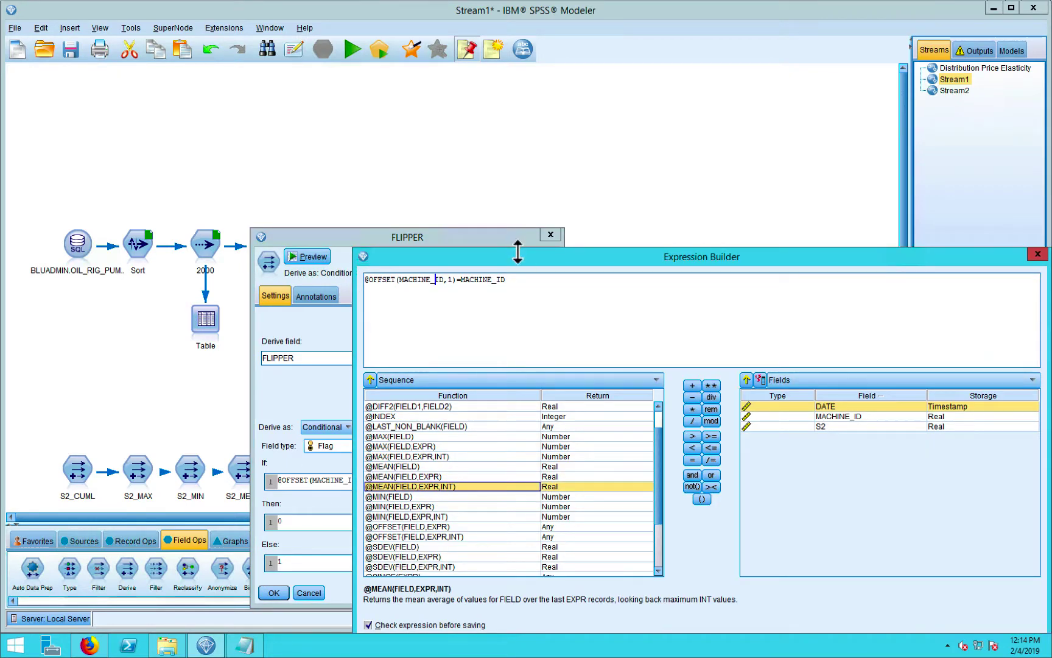
left_click_drag(518, 251, 513, 236)
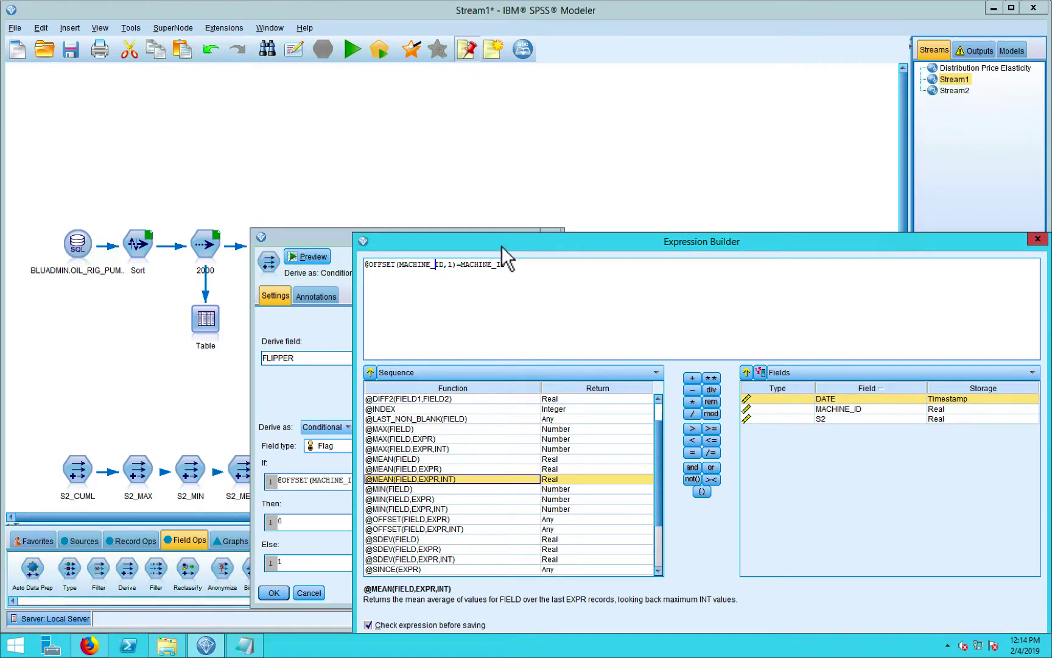
left_click(455, 264)
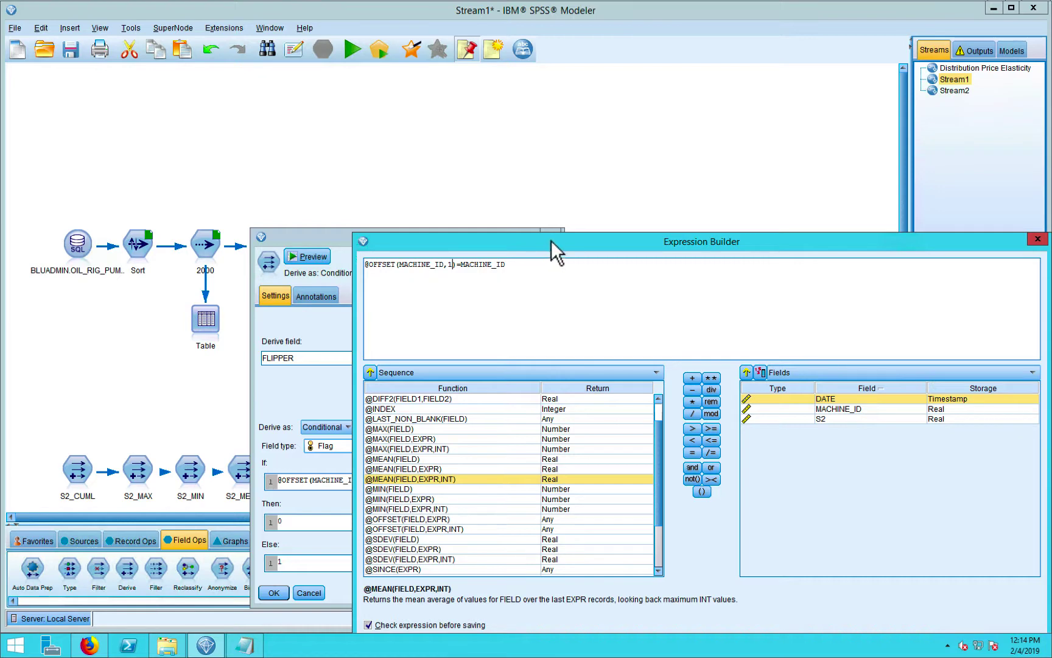
left_click_drag(551, 240, 525, 125)
left_click(354, 527)
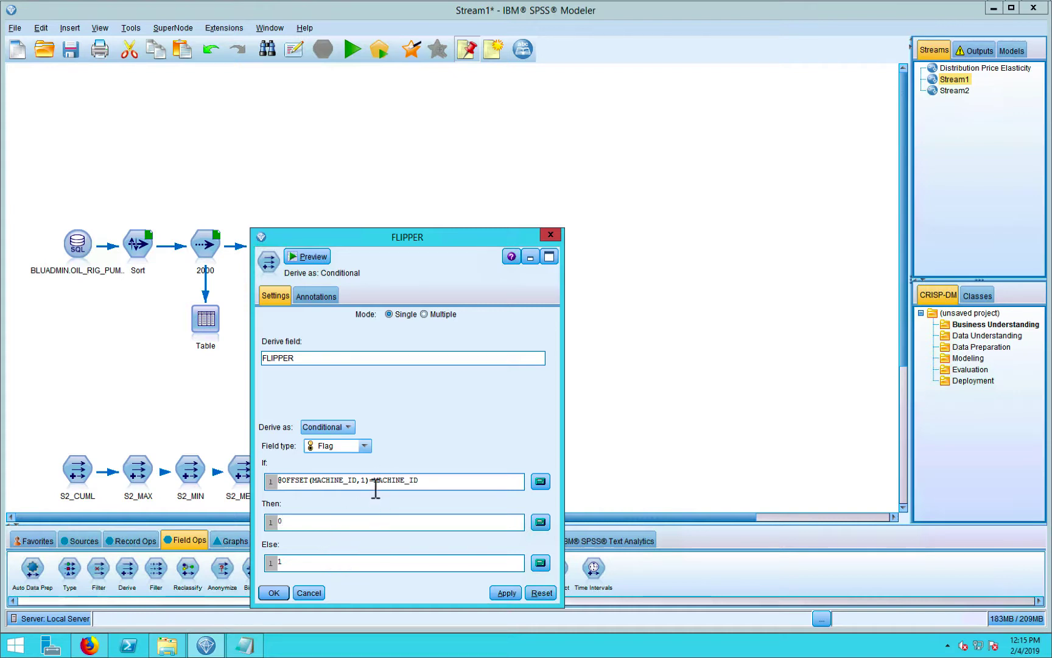
Step: Close the FLIPPER settings and connect FLIPPER to the Table, replacing its 2000 input
left_click(274, 592)
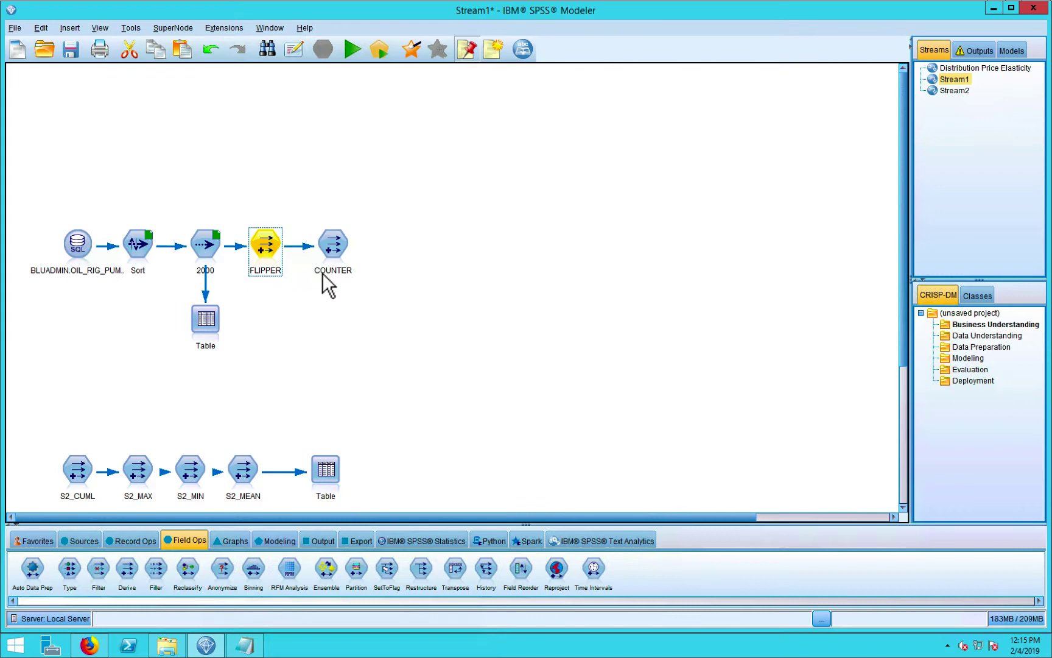
right_click(267, 245)
left_click(315, 275)
left_click(214, 324)
left_click(483, 343)
Step: Run the Table, confirm FLIPPER shows 1 at row 732, and close the output
right_click(213, 329)
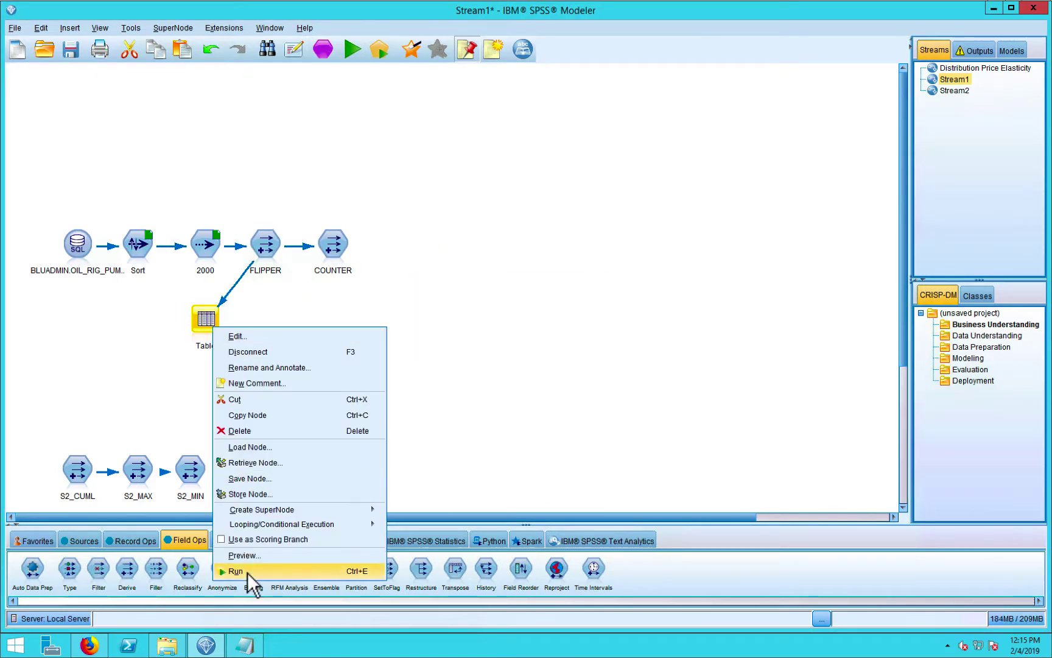
left_click(247, 572)
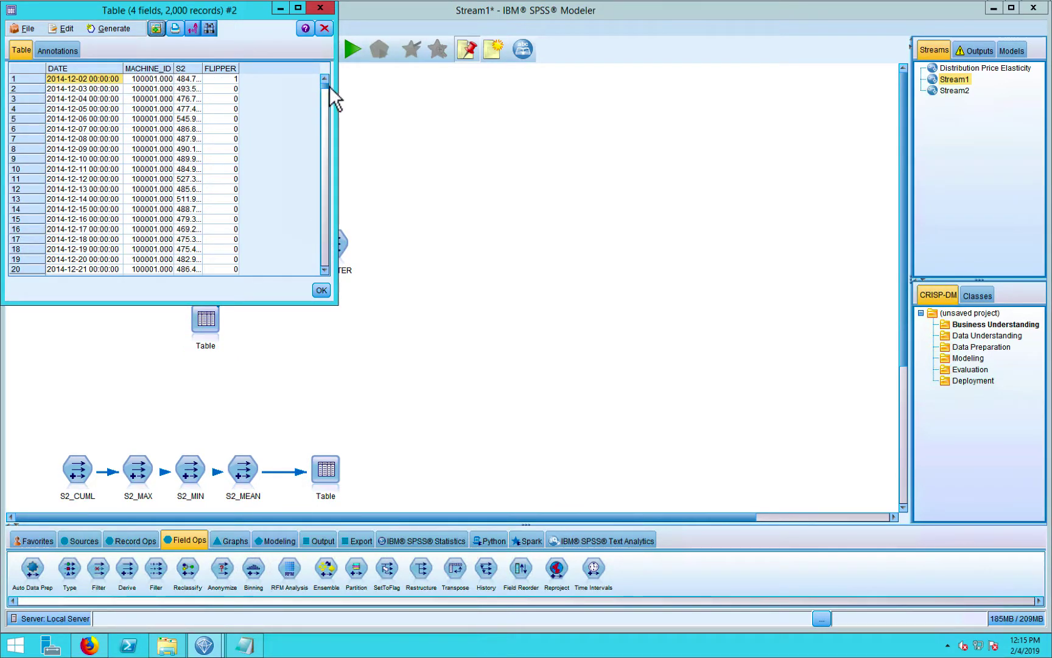
left_click_drag(330, 87, 322, 148)
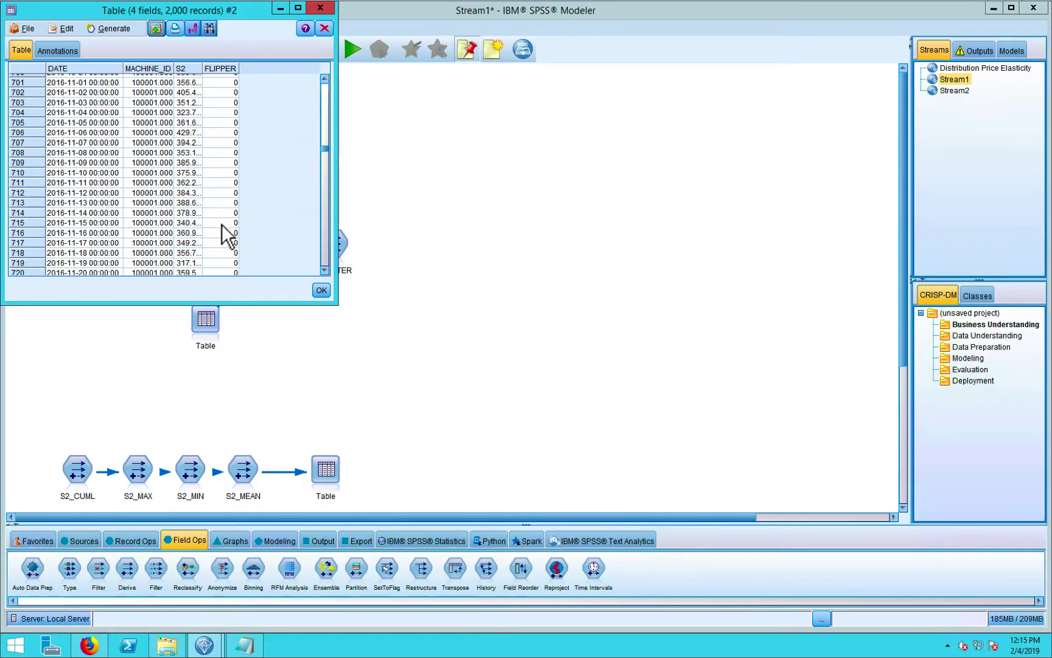
scroll(218, 254, "down", 6)
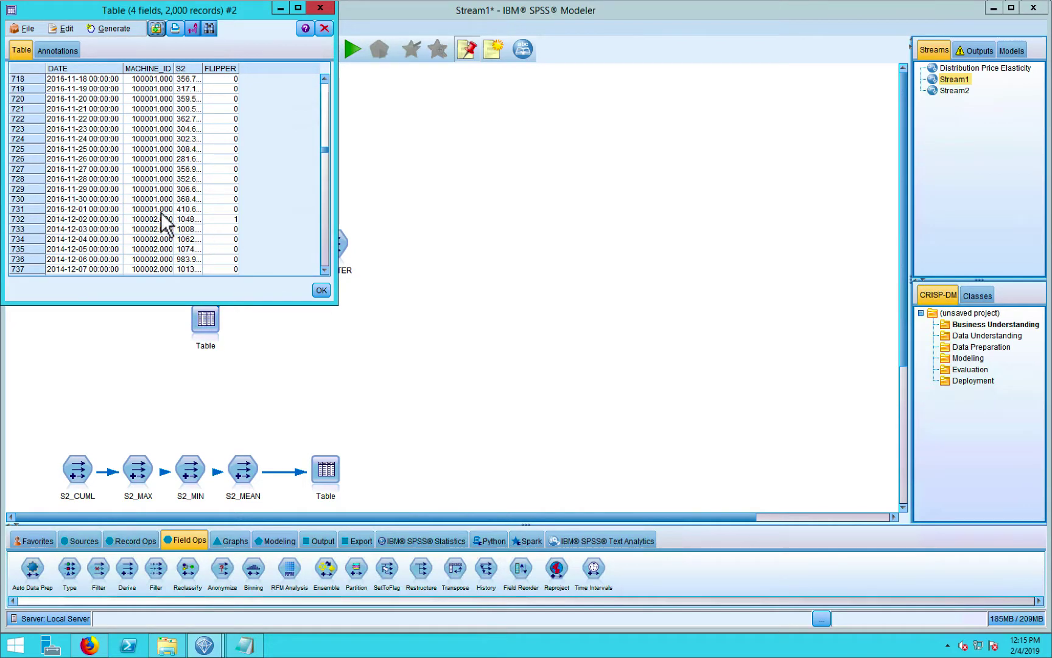
left_click(230, 218)
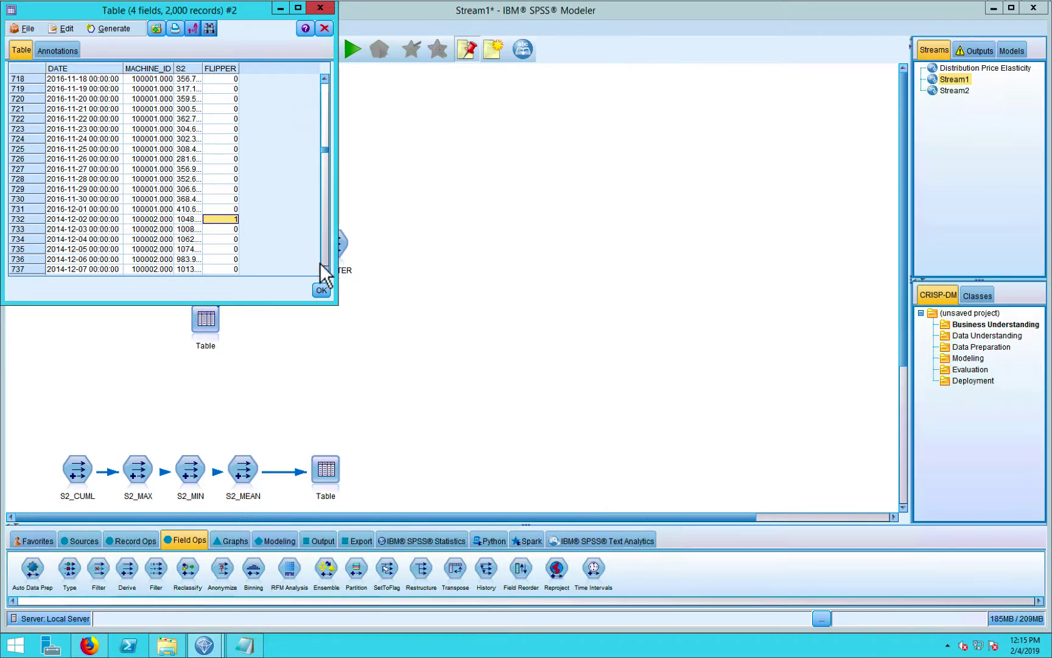
left_click(322, 290)
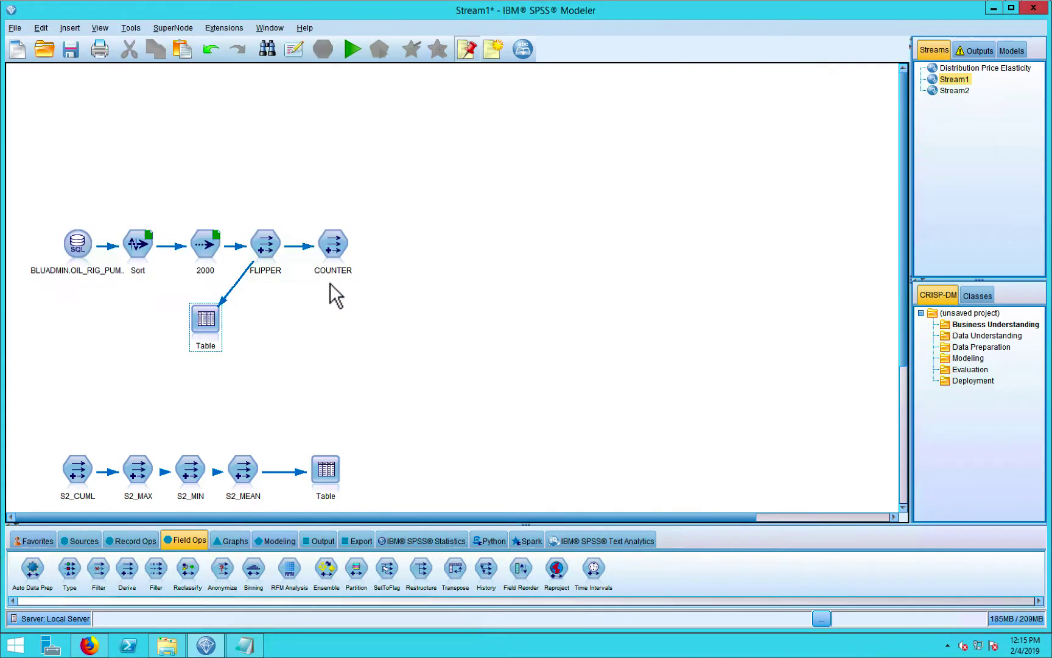
Step: Connect COUNTER to the Table, replacing the Table's FLIPPER input
right_click(336, 249)
left_click(353, 268)
left_click(207, 321)
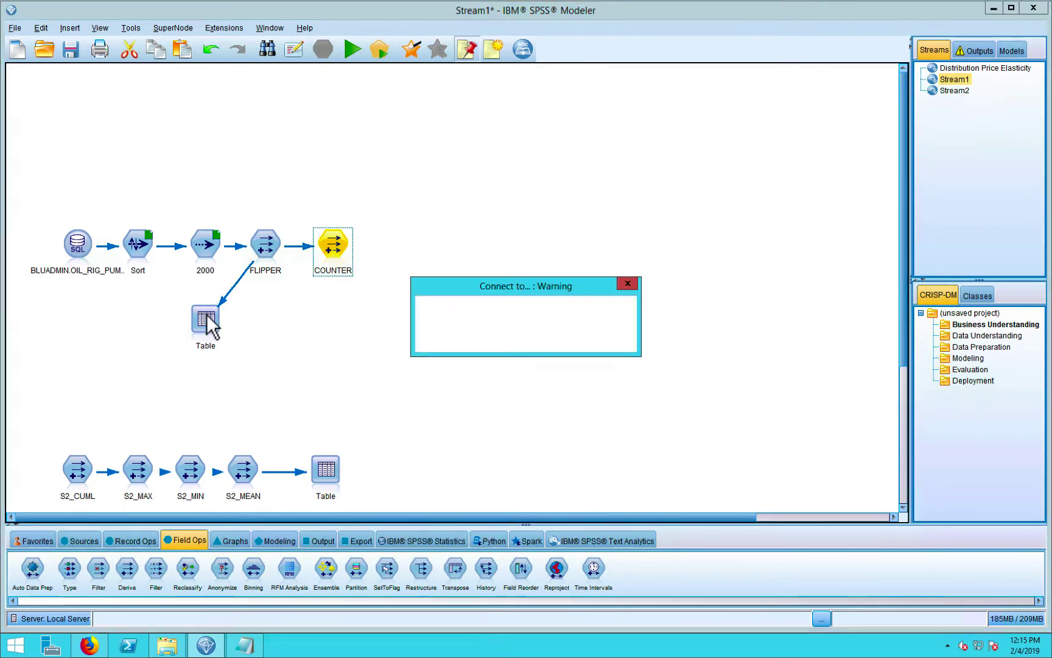
left_click(478, 334)
Step: Review the COUNTER node's settings and close them
right_click(336, 242)
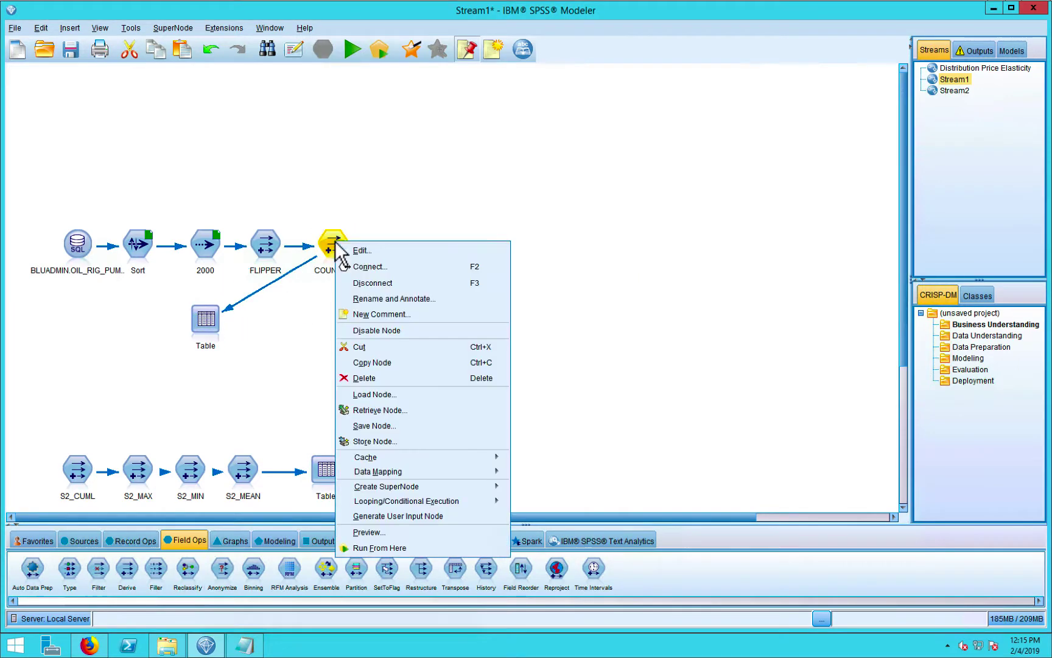
left_click(359, 250)
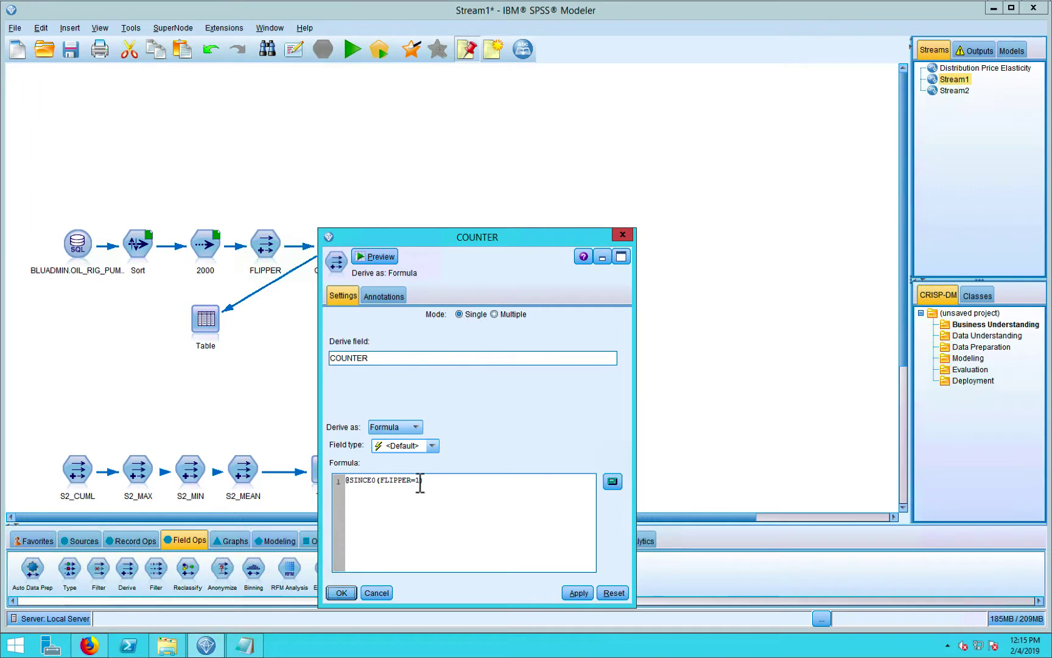
left_click_drag(498, 237, 501, 140)
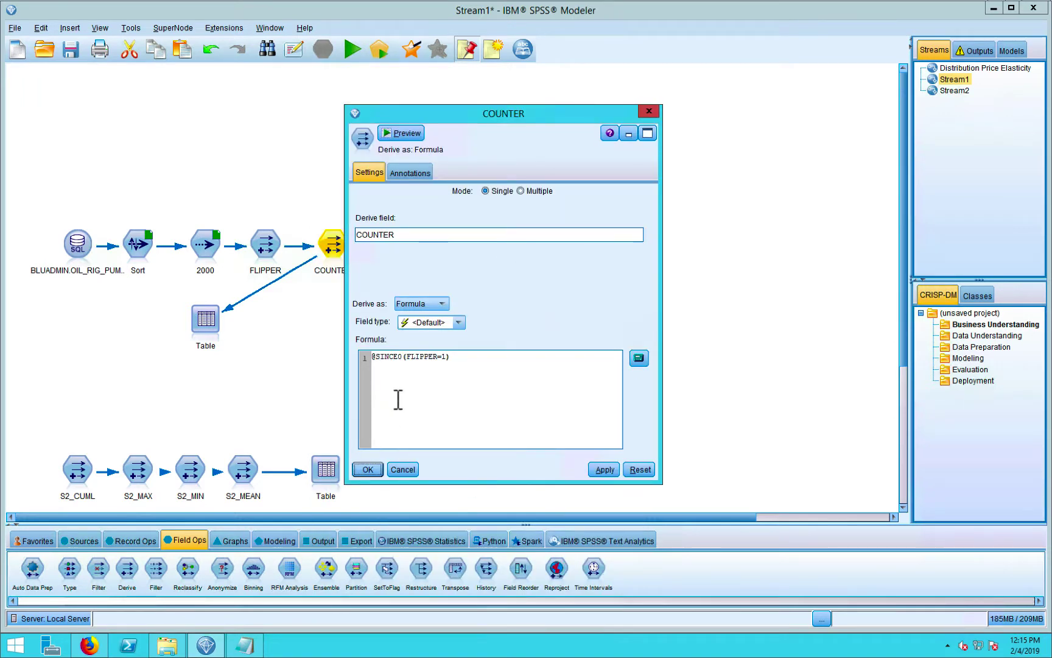
left_click(368, 468)
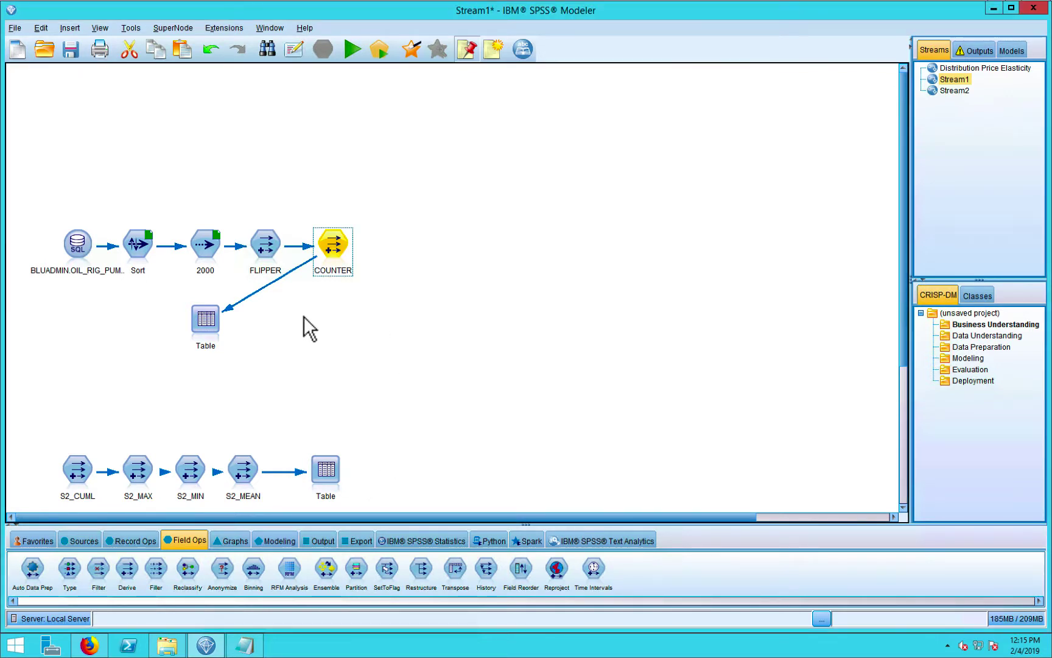
Step: Run the Table, check COUNTER values in rows 3 and 17, and close the output
right_click(204, 334)
left_click(245, 566)
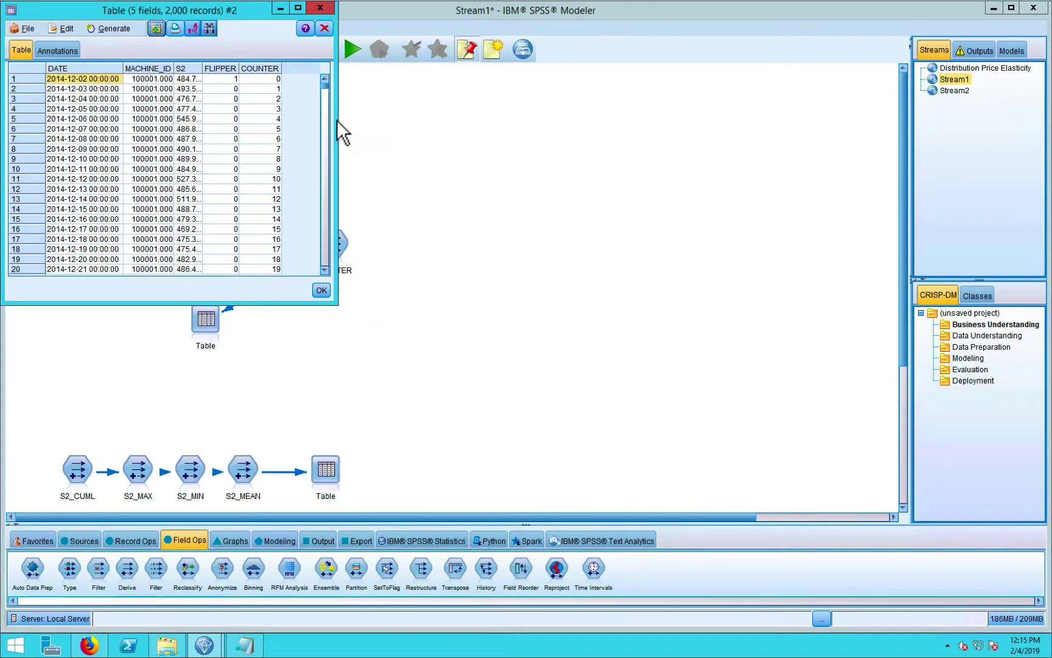
left_click(265, 99)
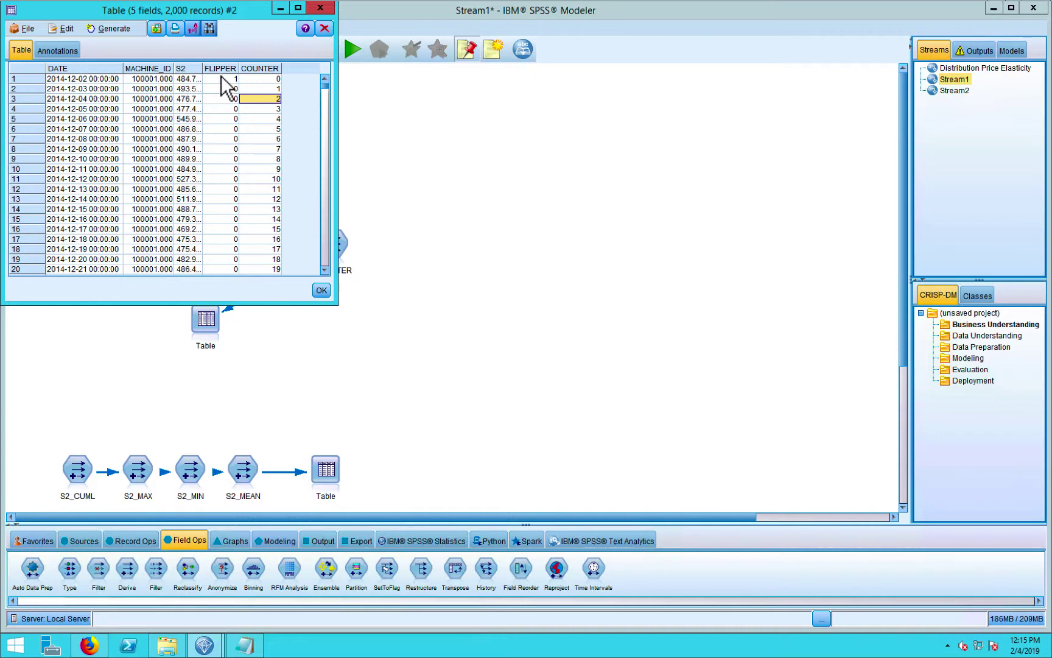
left_click(270, 240)
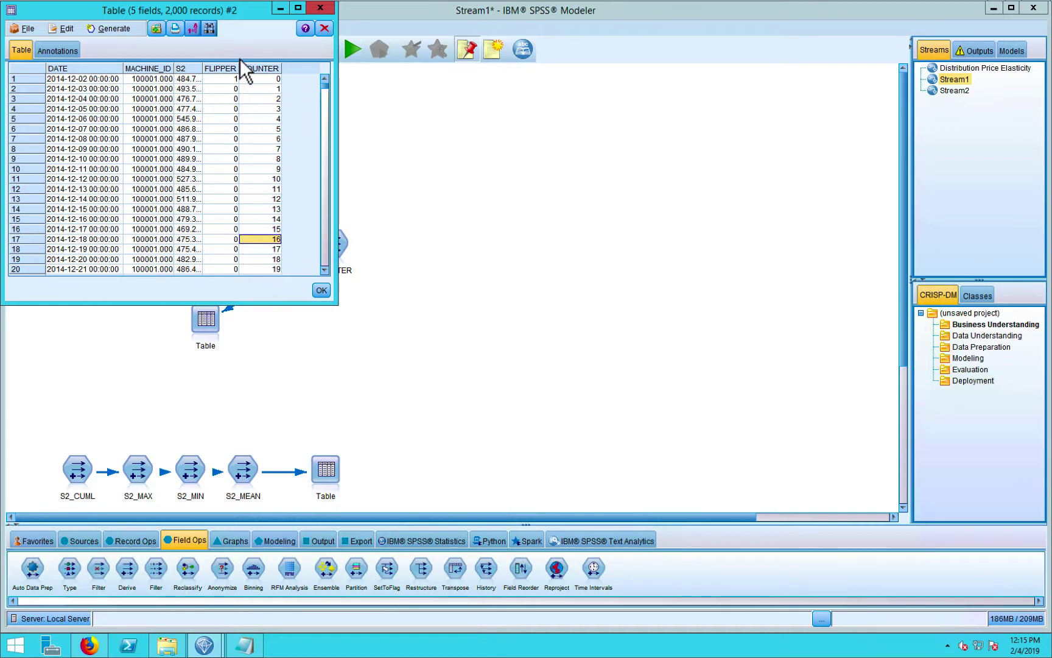
left_click(322, 290)
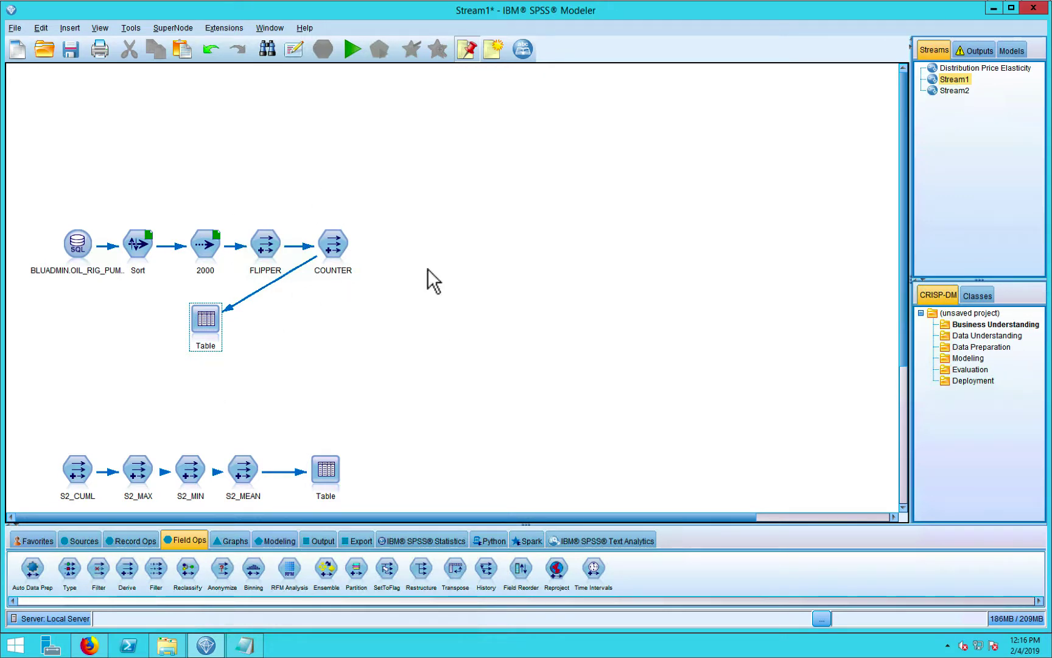
Step: Add a Derive node after COUNTER, link COUNTER into it, and open its settings
left_click_drag(127, 567, 416, 242)
right_click(332, 244)
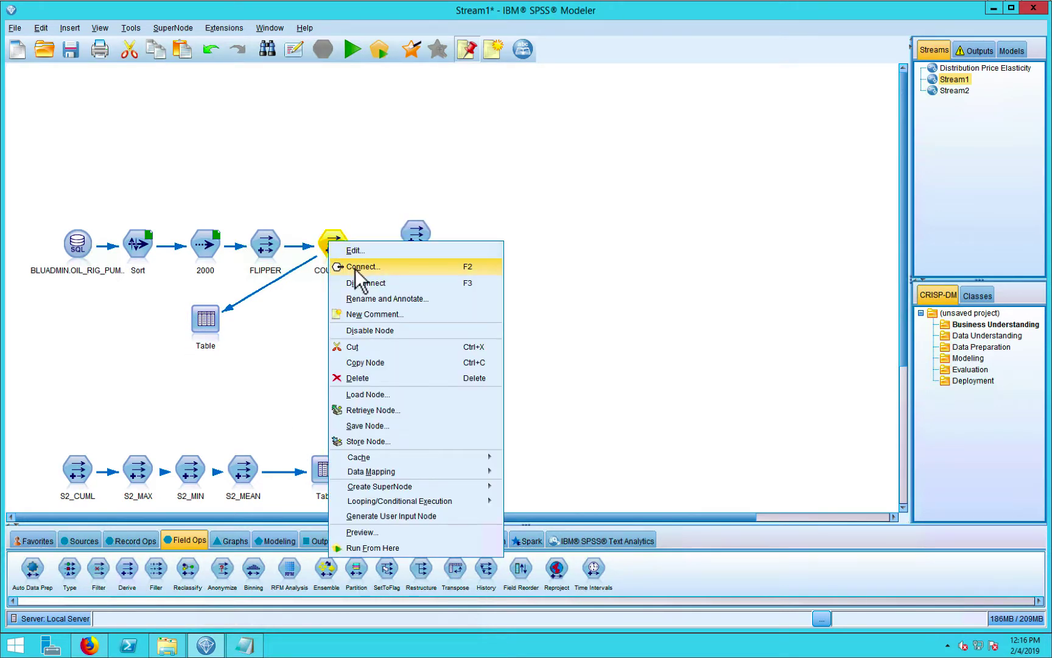
left_click(359, 266)
left_click(423, 245)
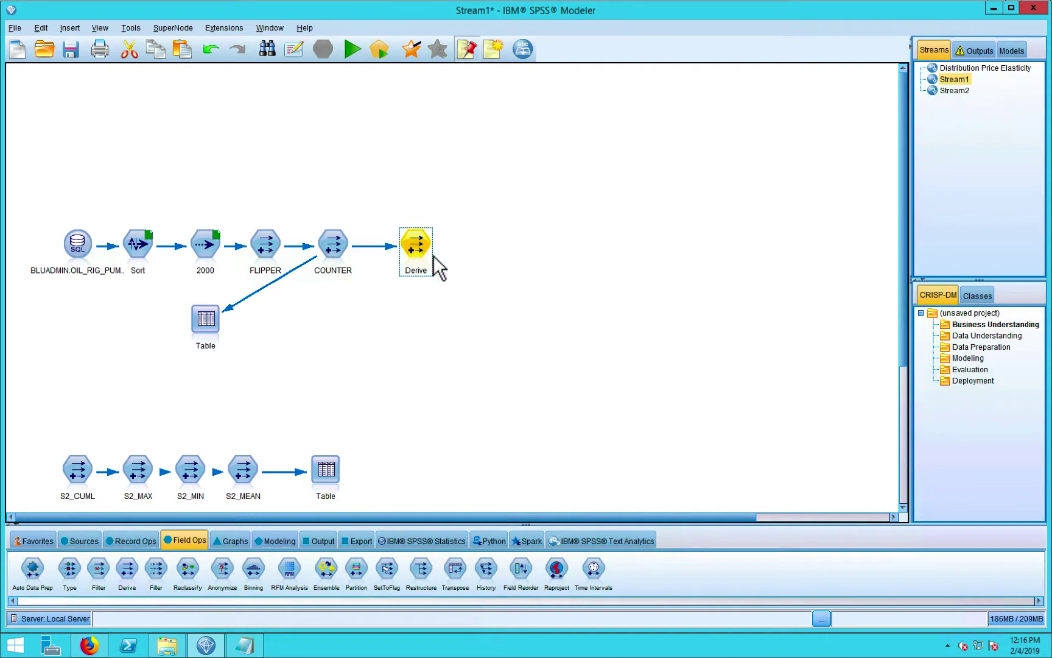
right_click(429, 250)
left_click(436, 251)
Step: Name the derived field CUML_S2 and make it Conditional
double_click(484, 356)
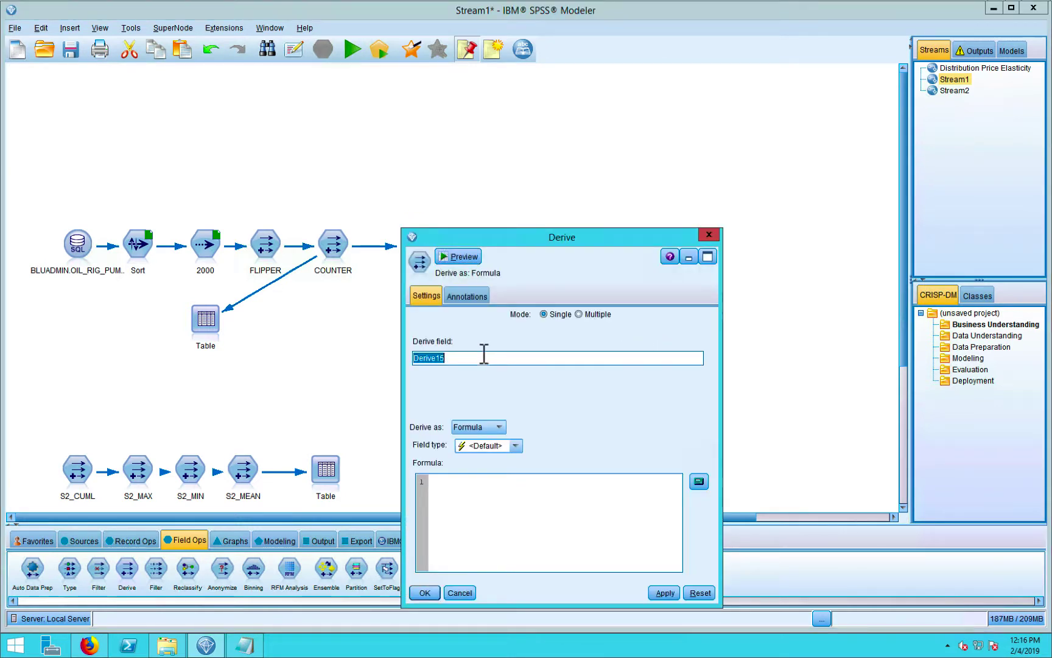
type("CUML_S2")
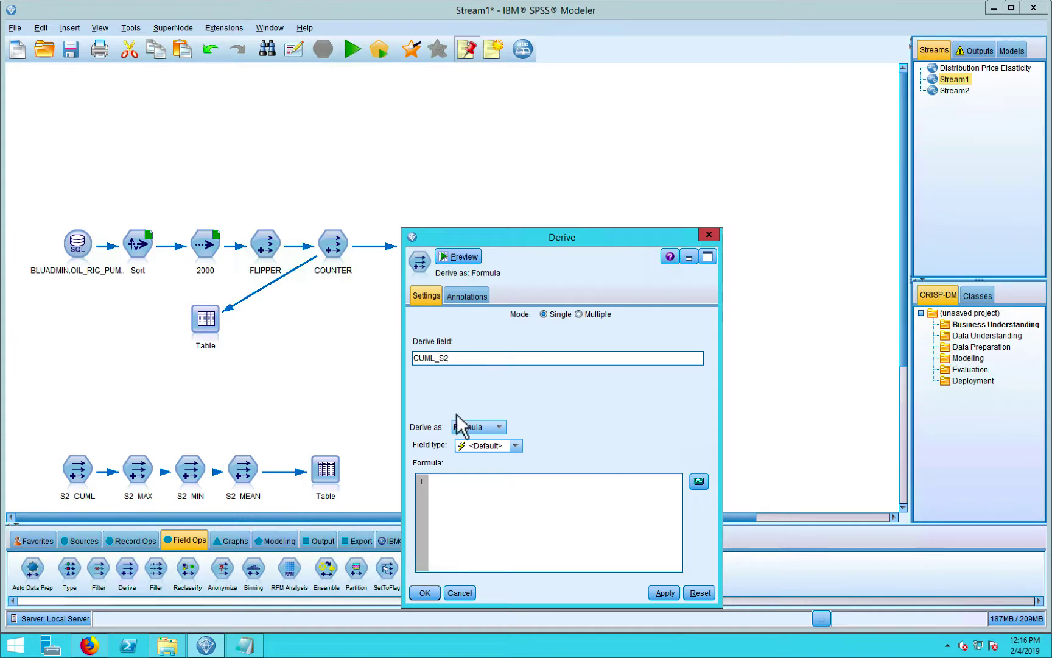
left_click(467, 427)
left_click(474, 497)
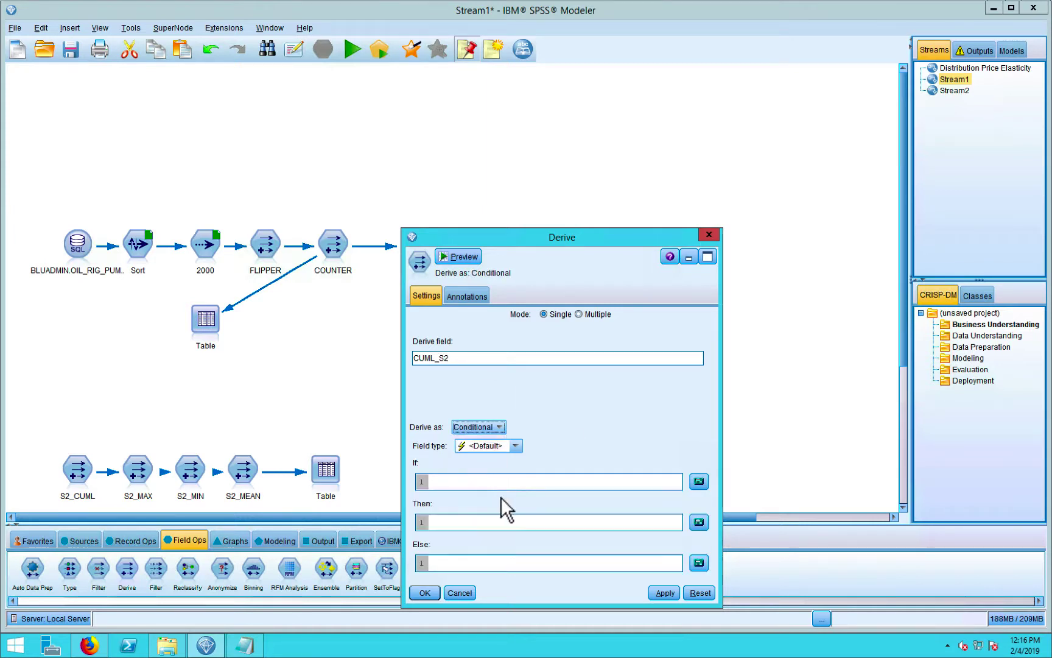
Step: Set the If condition to FLIPPER=1 in the Expression Builder
left_click(700, 482)
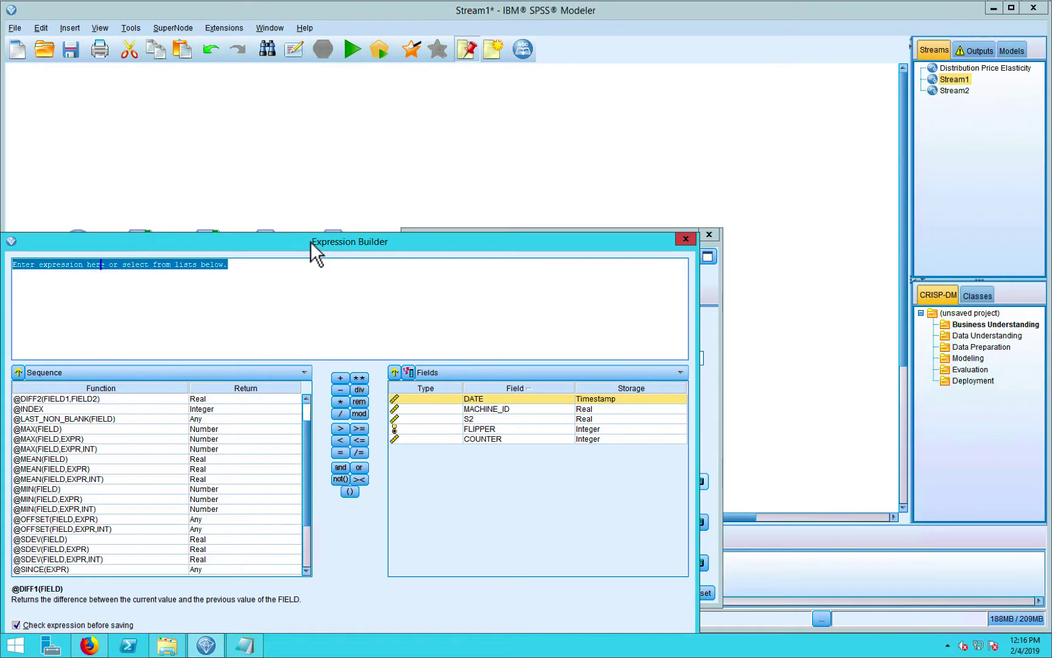
left_click_drag(311, 241, 542, 139)
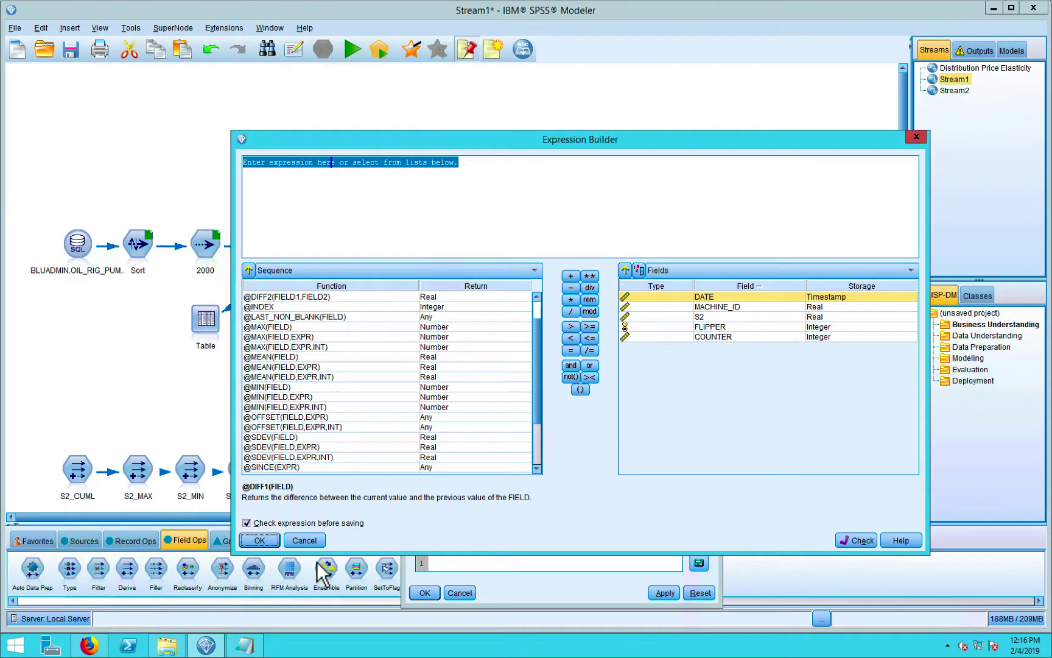
left_click(725, 327)
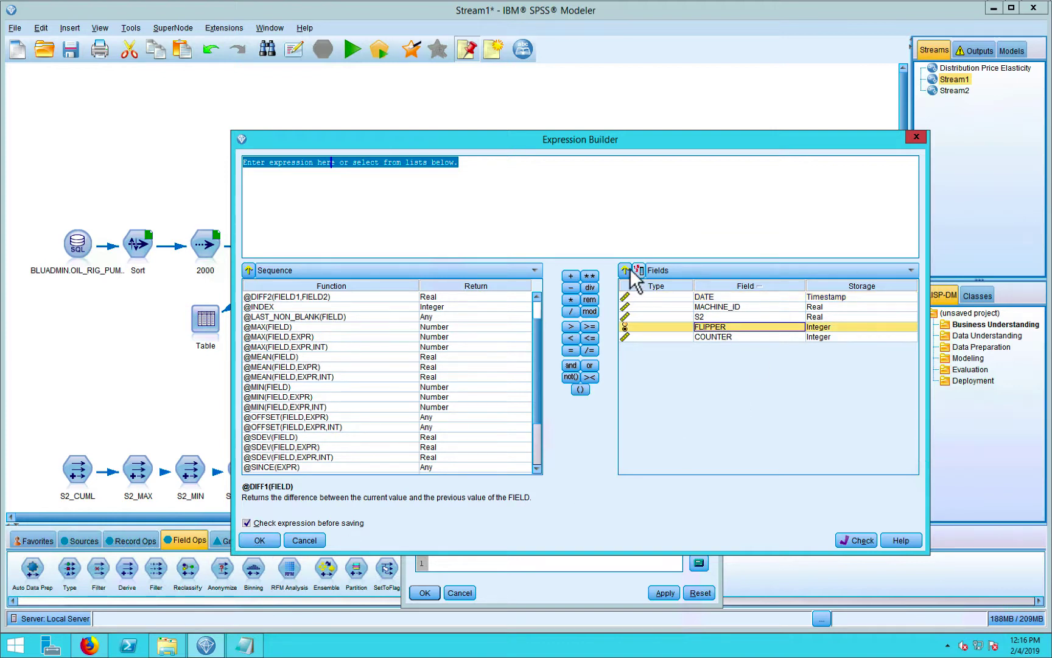
left_click(625, 270)
type("=1")
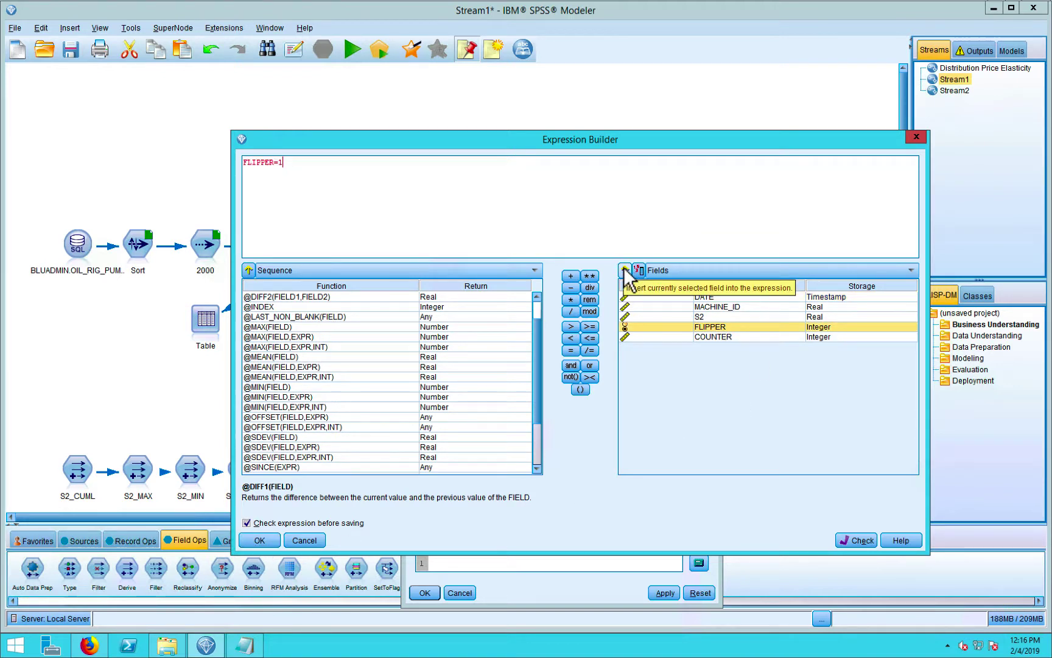
left_click(263, 541)
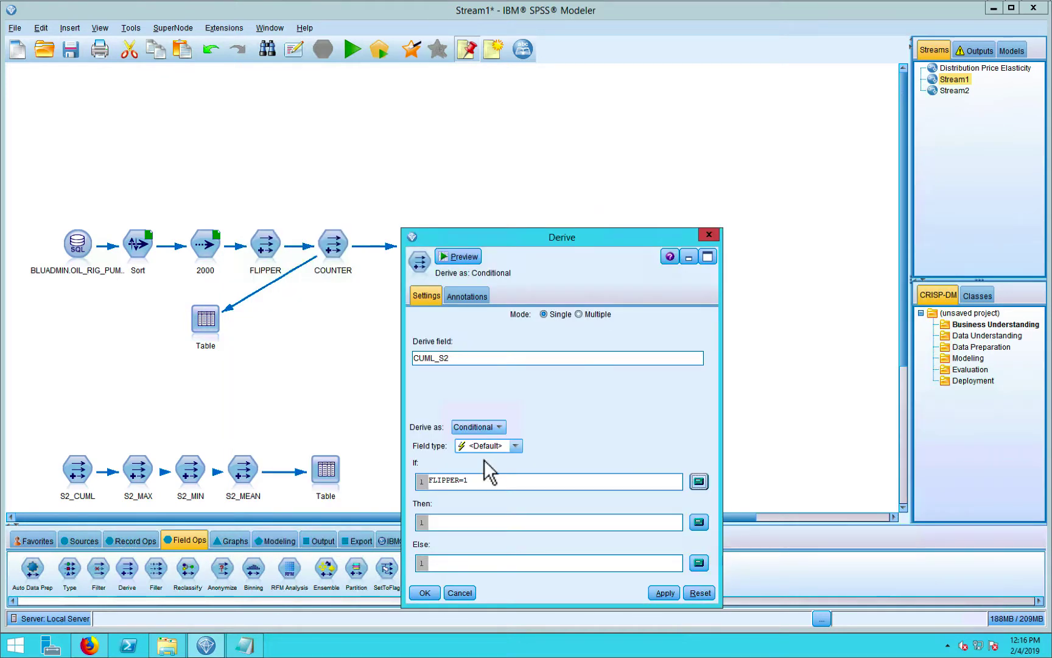
Step: Set the Then value to S2
left_click(471, 521)
left_click(698, 522)
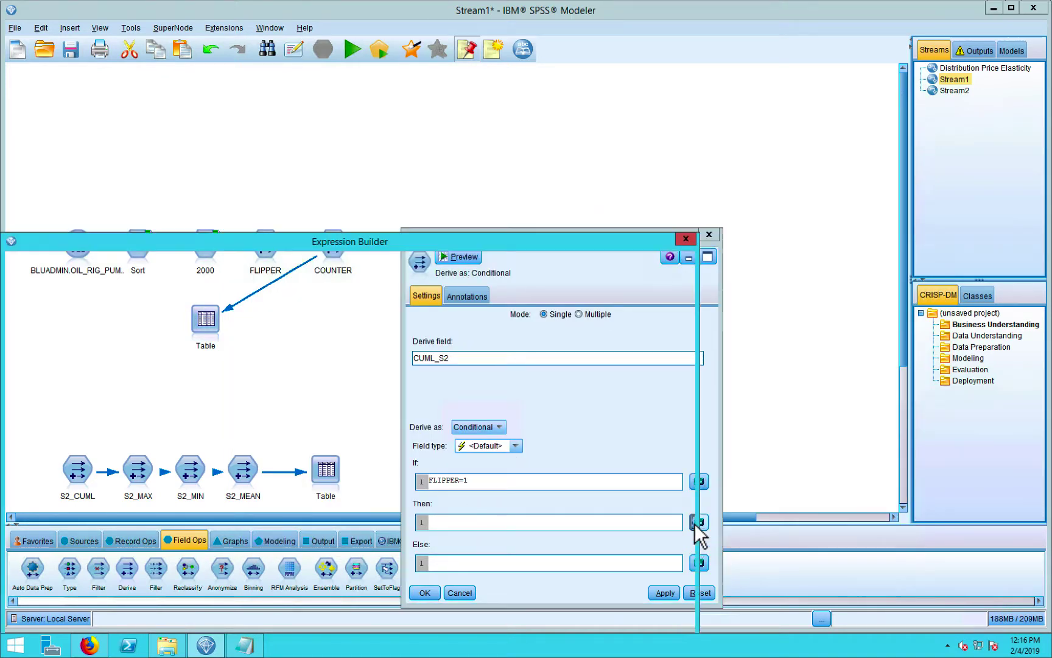
left_click(486, 419)
left_click(394, 372)
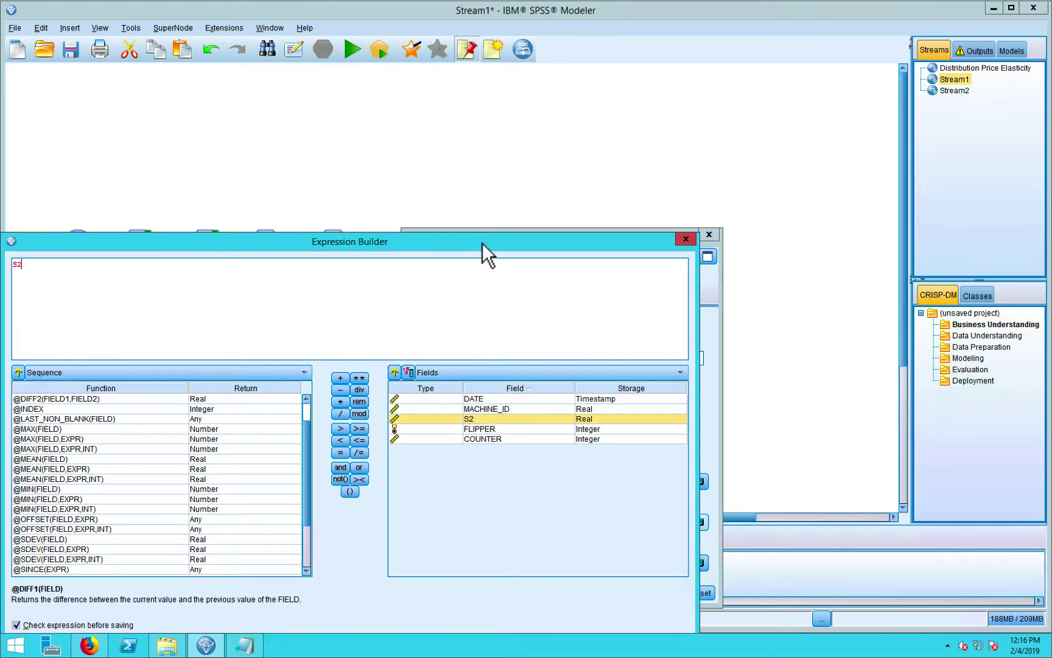
left_click_drag(482, 243, 620, 135)
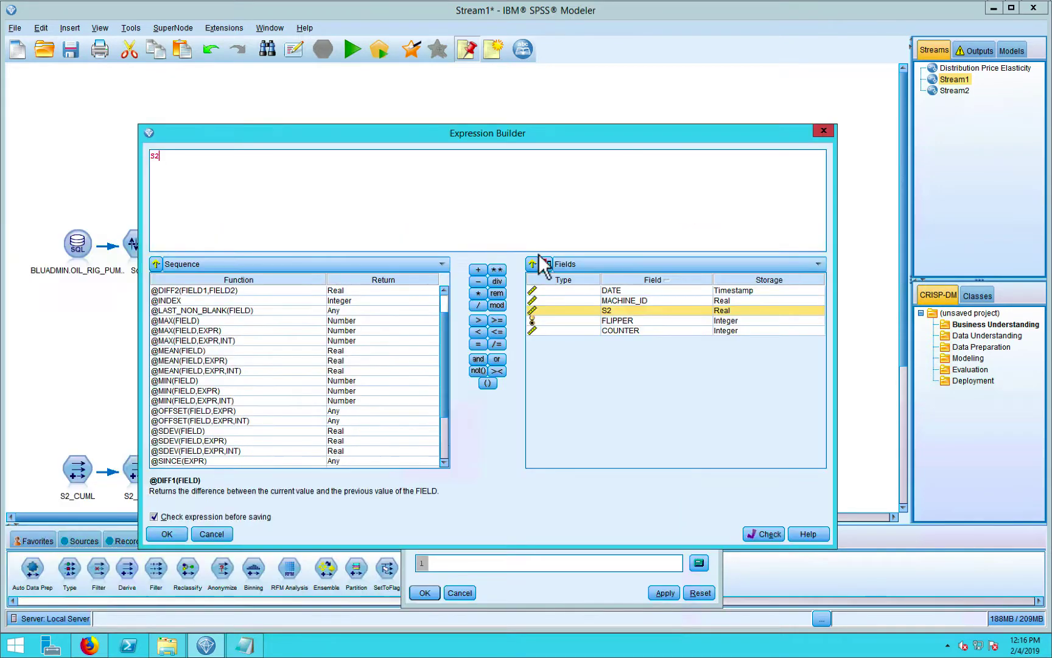
left_click(167, 533)
left_click(451, 561)
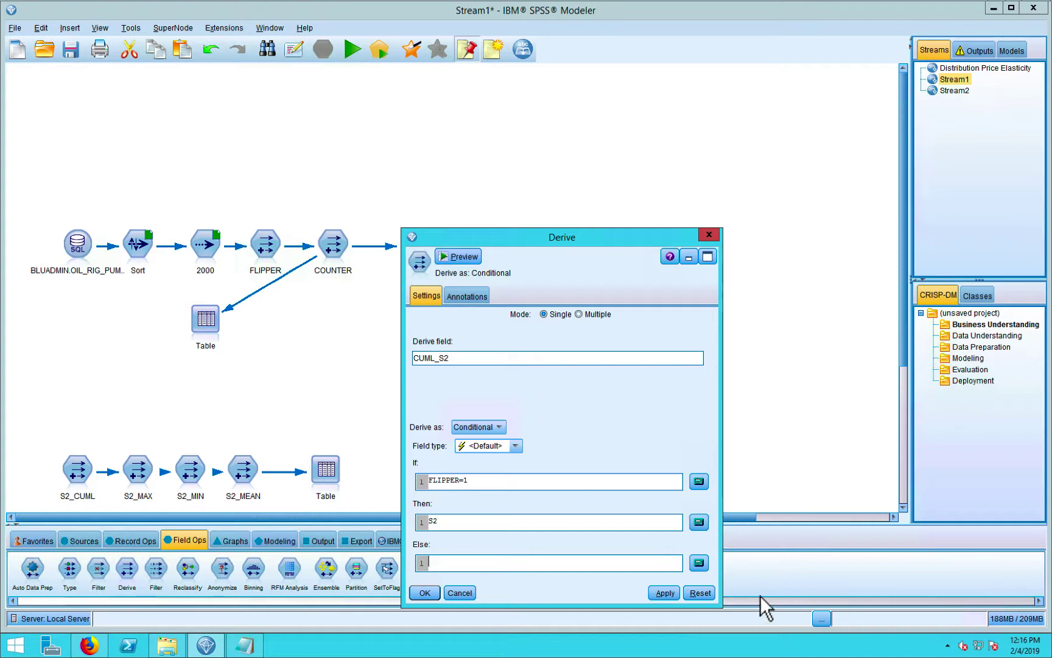
left_click(699, 562)
left_click_drag(427, 250, 618, 139)
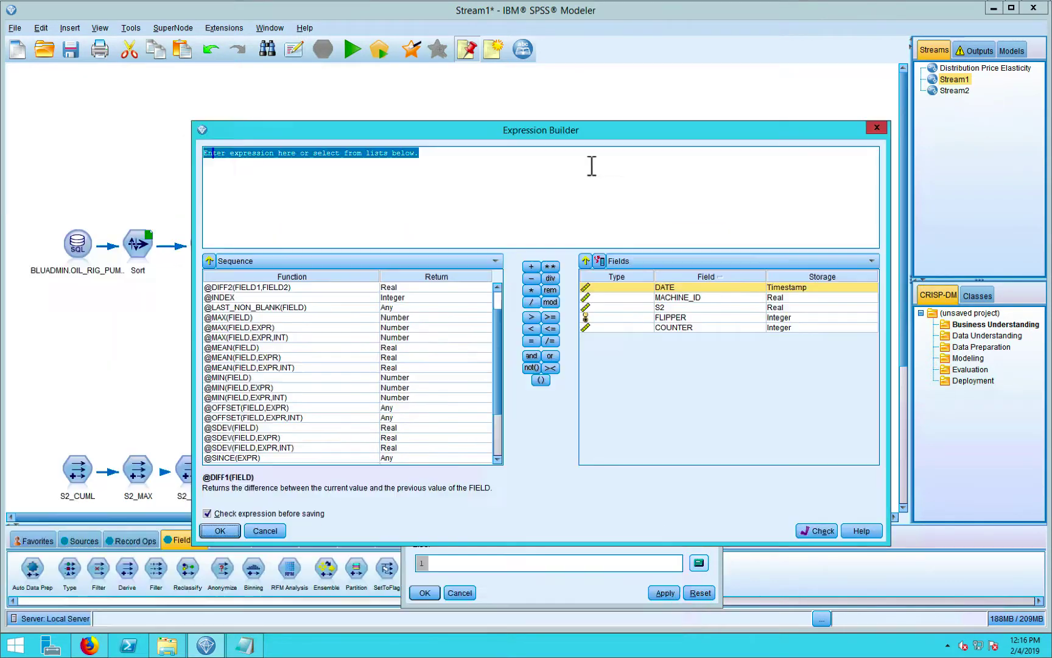
left_click(276, 408)
left_click(209, 261)
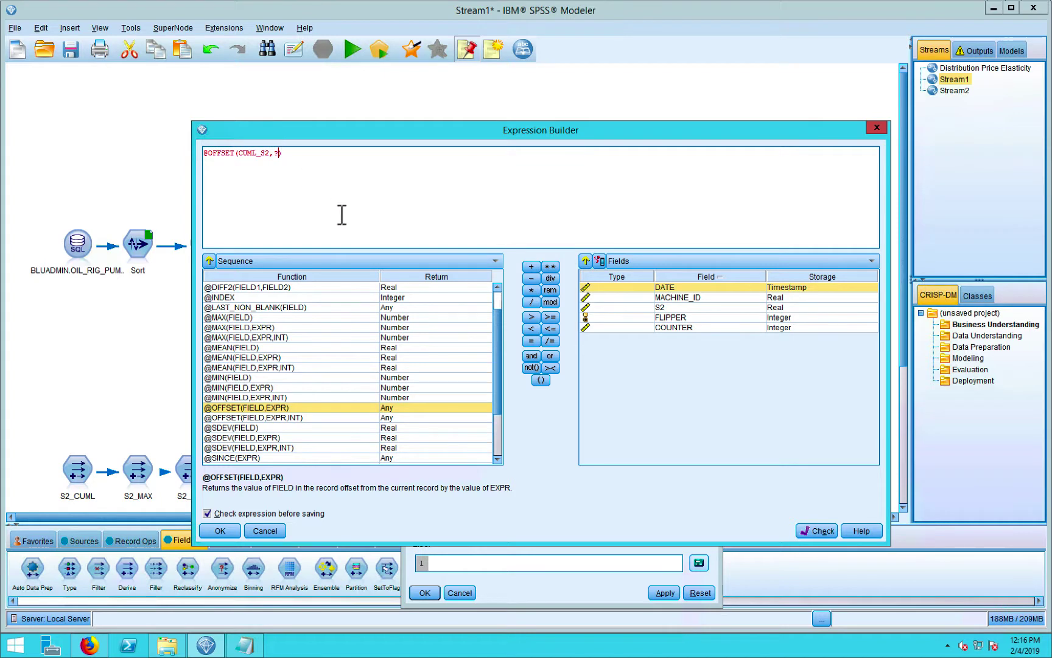
type("1")
left_click(683, 309)
left_click(588, 260)
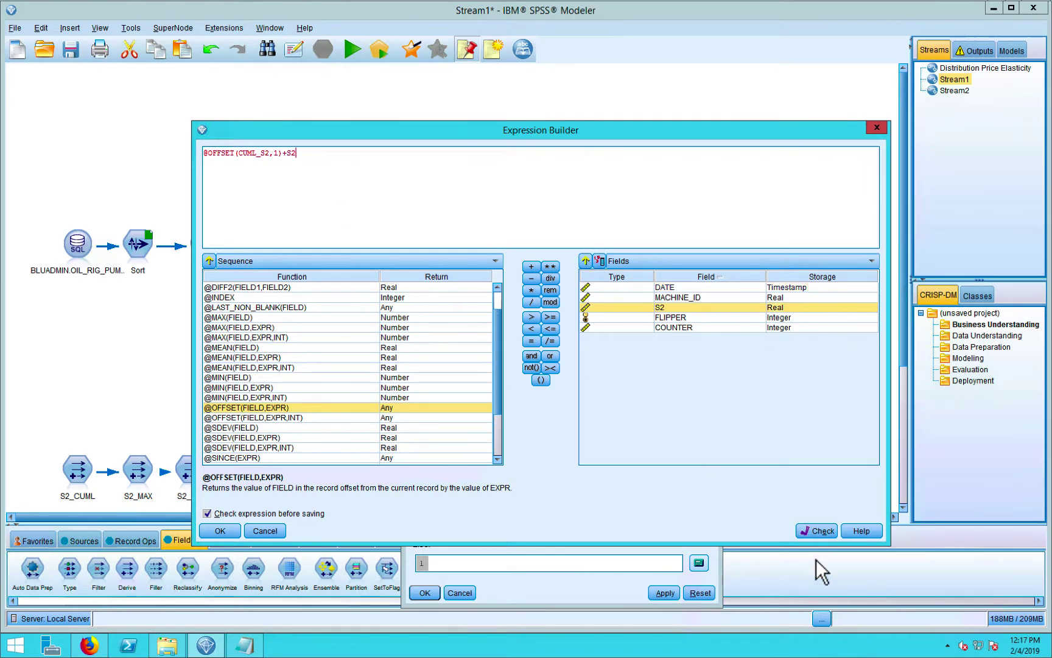
left_click(230, 530)
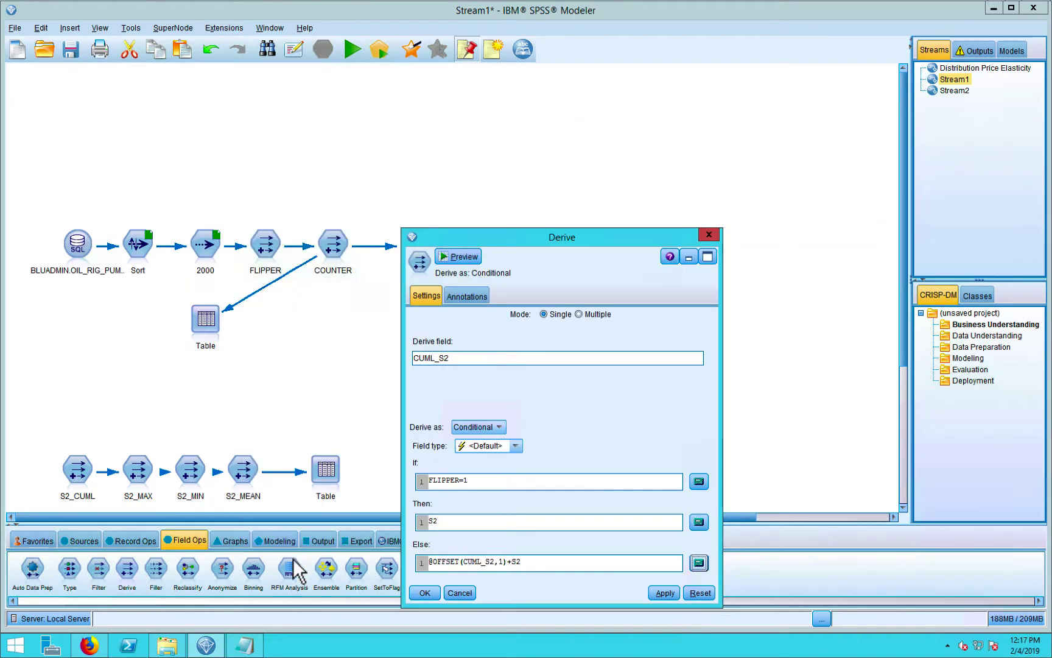
Step: Save CUML_S2, move the Table below it, and connect CUML_S2 to the Table, replacing COUNTER
left_click(425, 592)
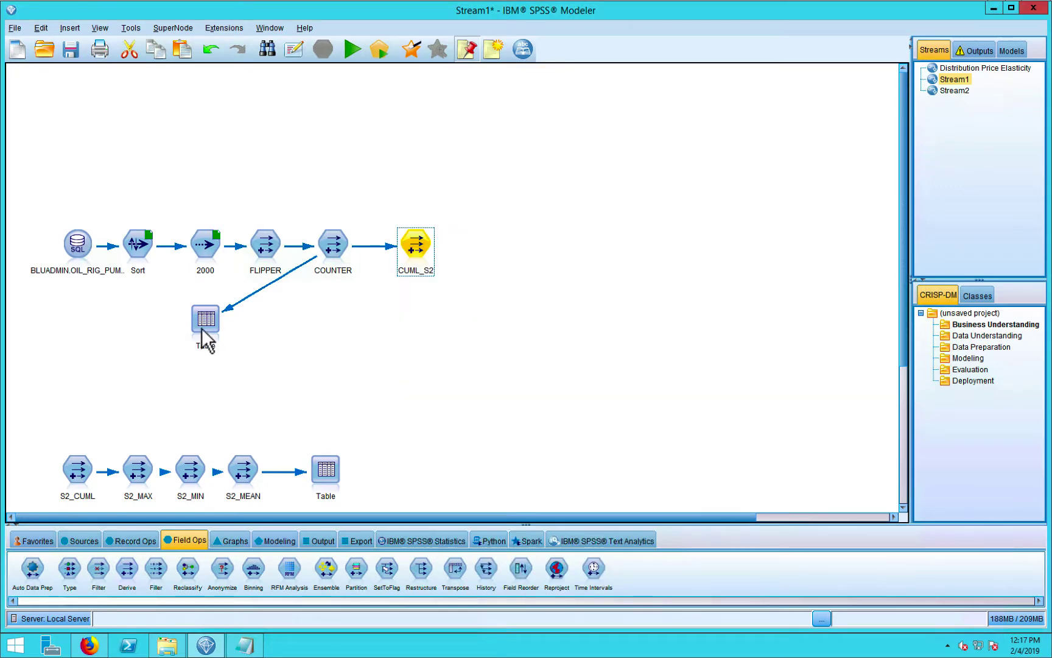
left_click_drag(204, 332, 397, 323)
right_click(415, 247)
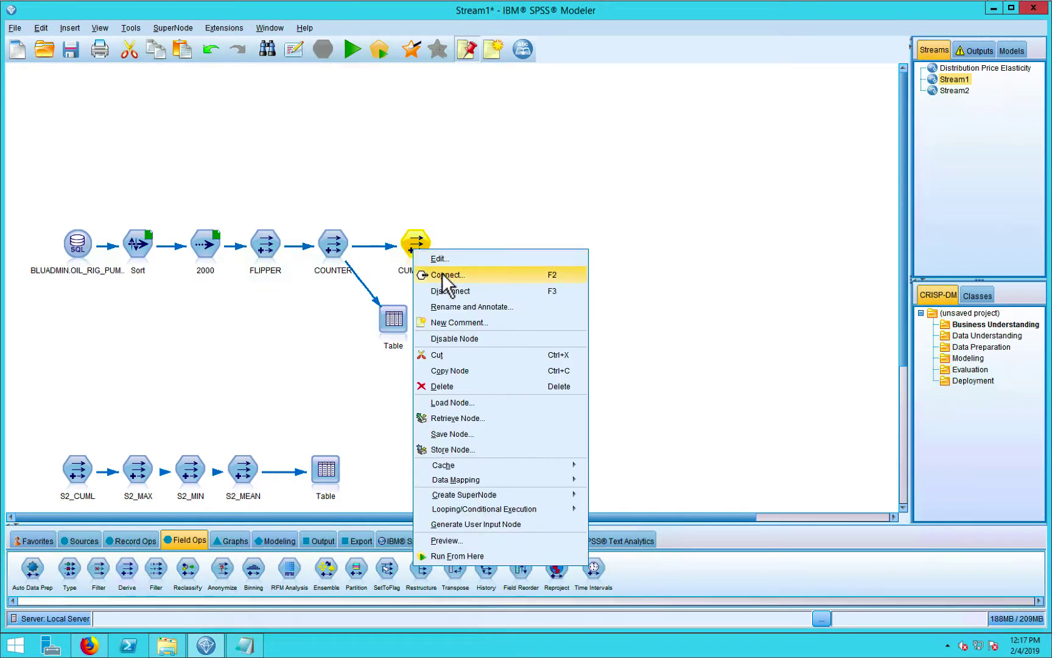
left_click(443, 271)
left_click(398, 316)
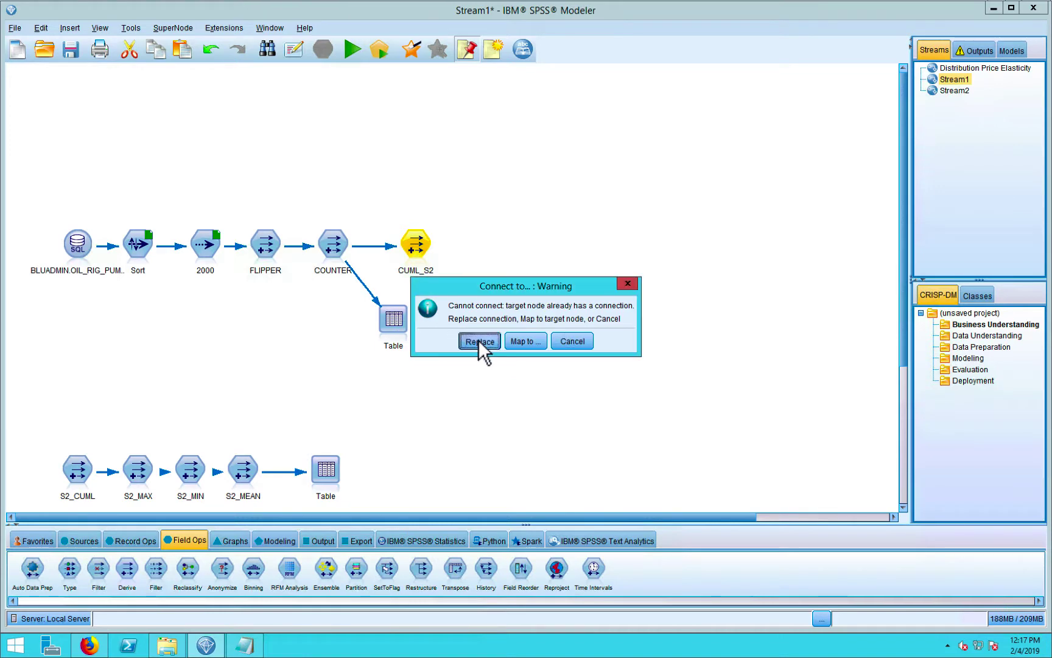
left_click(478, 339)
Step: Run the Table full-screen and check the first CUML_S2 value, 484.730
right_click(399, 332)
left_click(405, 564)
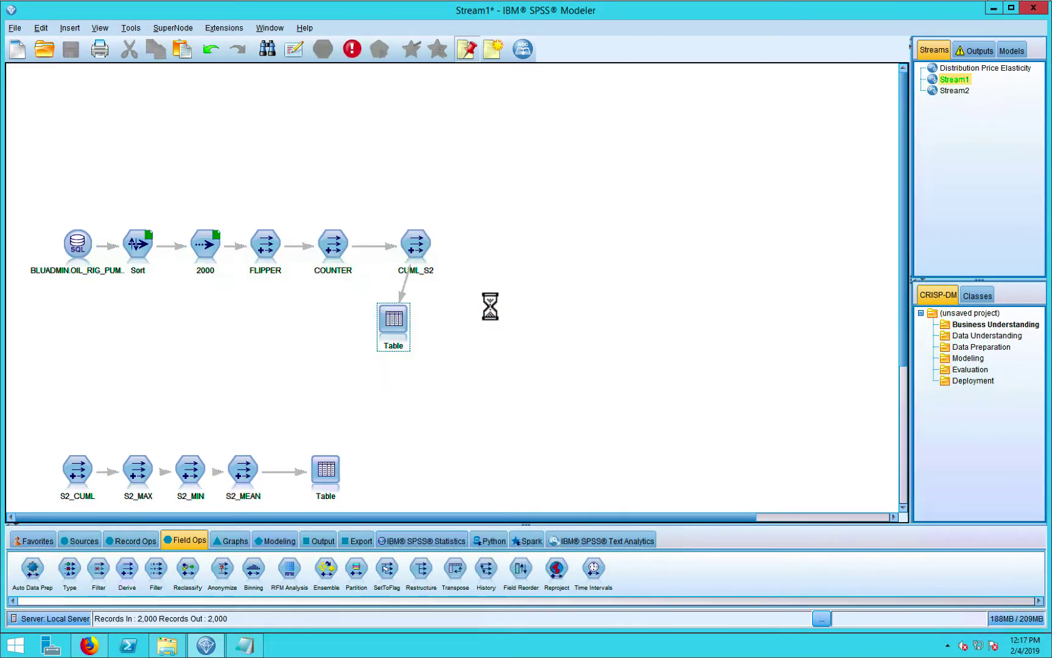
left_click(300, 8)
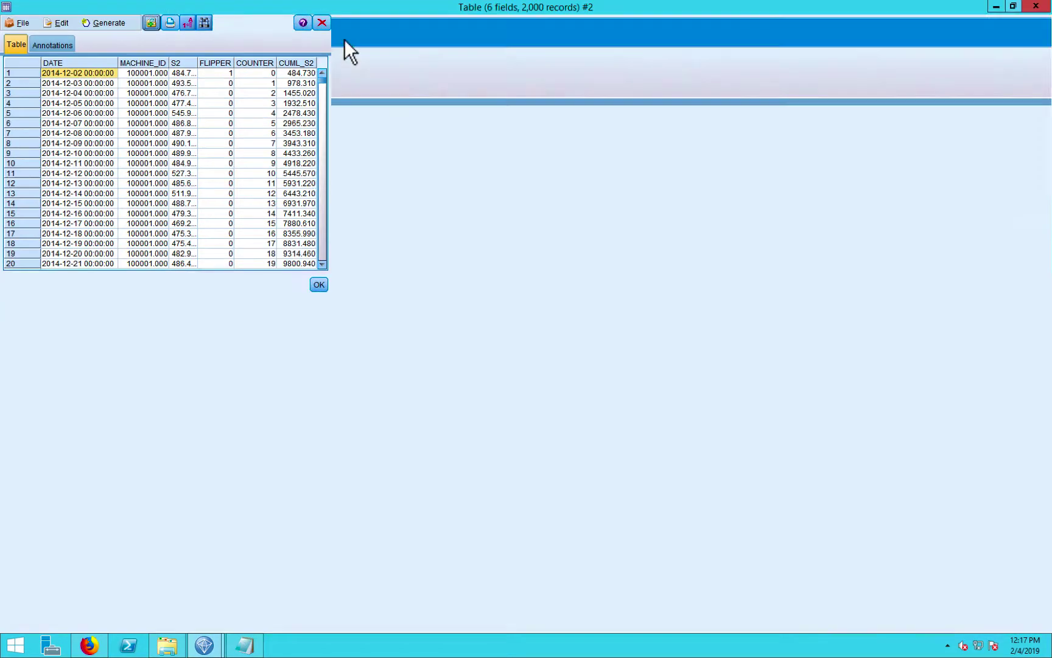
left_click(308, 73)
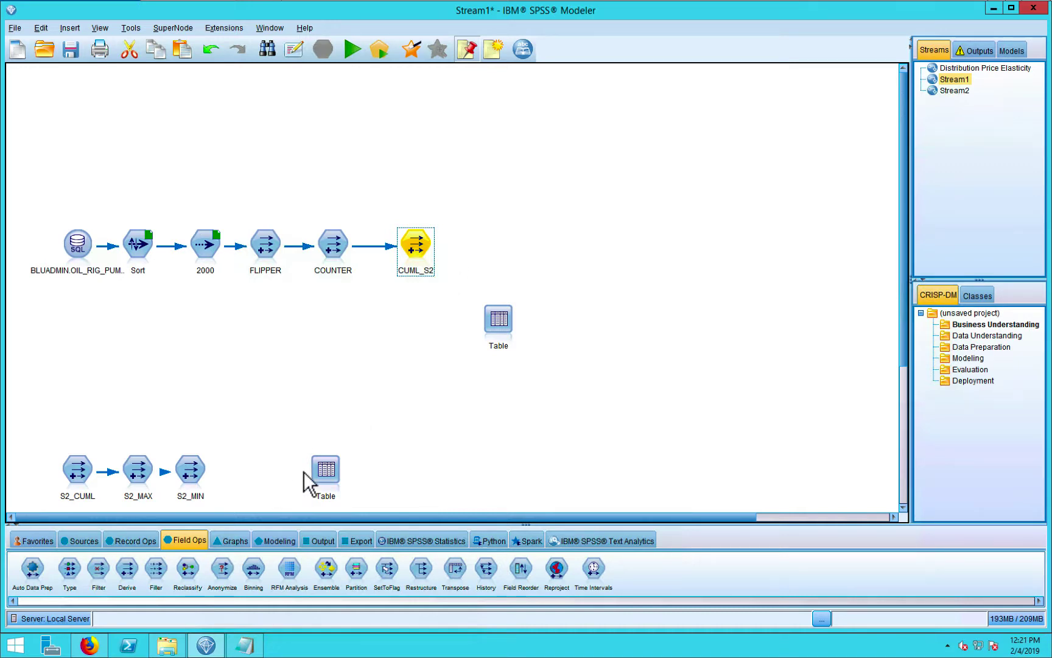
Step: Add a new Derive node after CUML_S2, link it, and open its settings
left_click_drag(125, 576, 563, 197)
left_click_drag(490, 241, 492, 242)
right_click(420, 245)
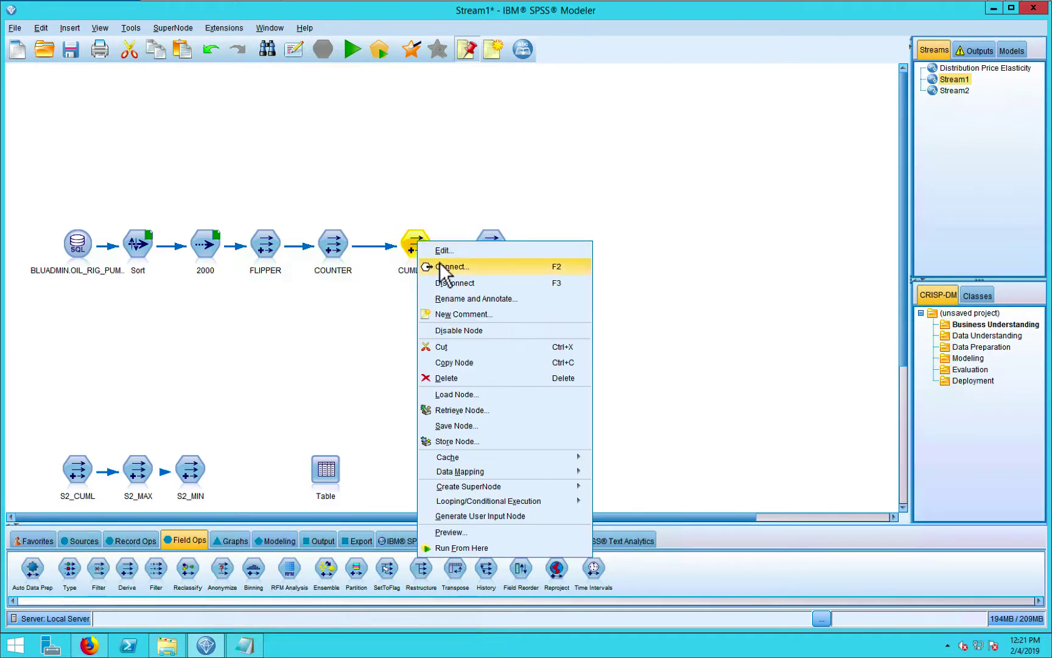
left_click(447, 266)
left_click(492, 247)
right_click(494, 248)
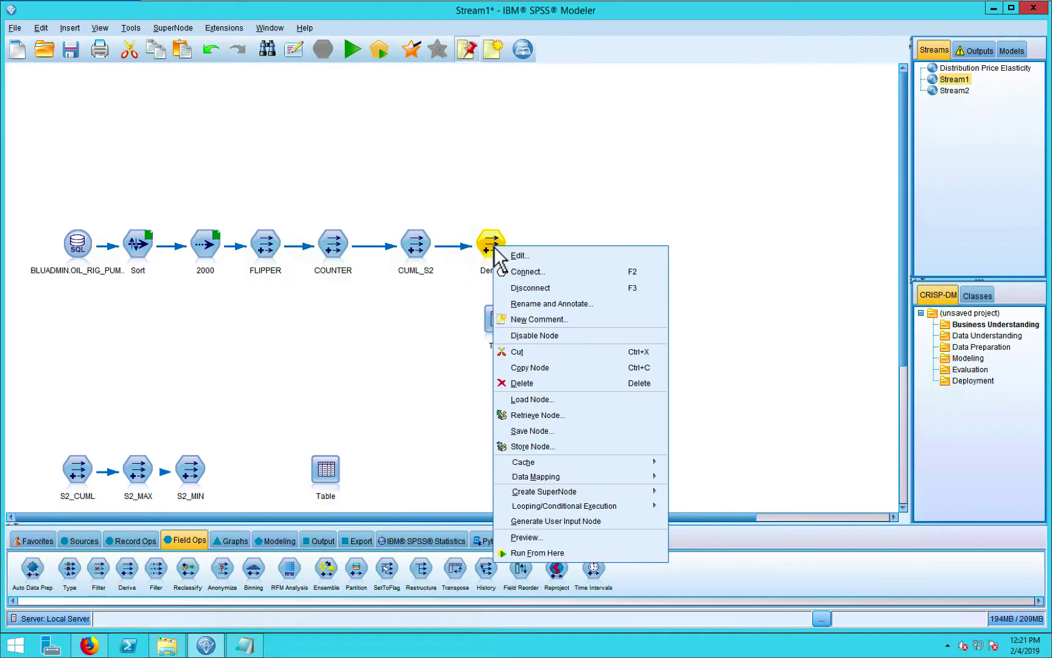
left_click(516, 256)
Step: Clear the default Derive17 name and make the field Conditional with Continuous type
double_click(551, 356)
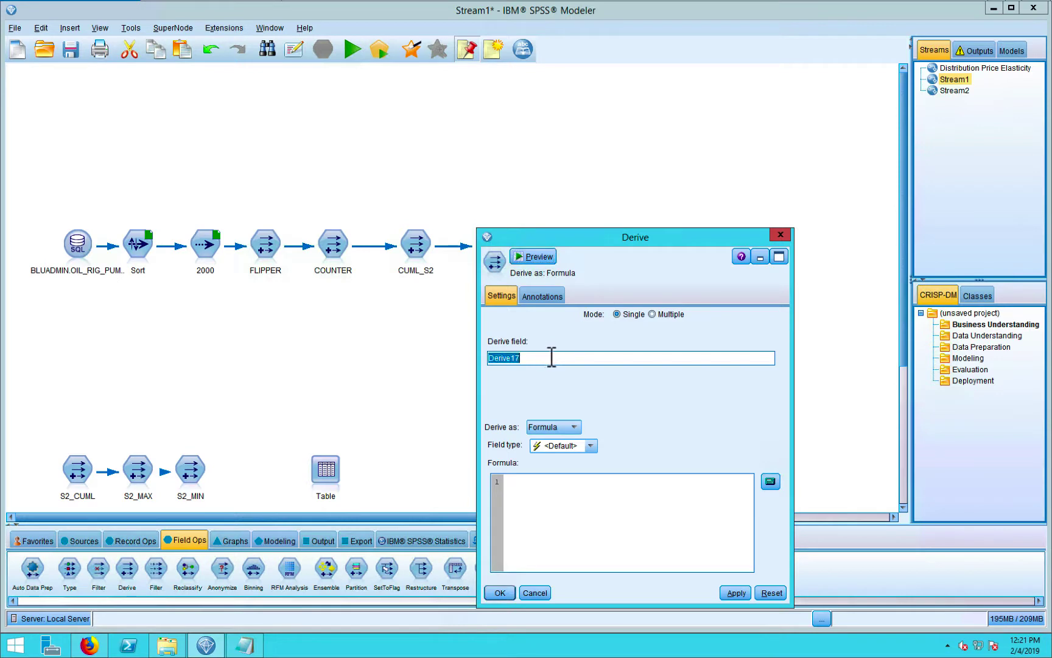
key("BackSpace")
left_click(545, 429)
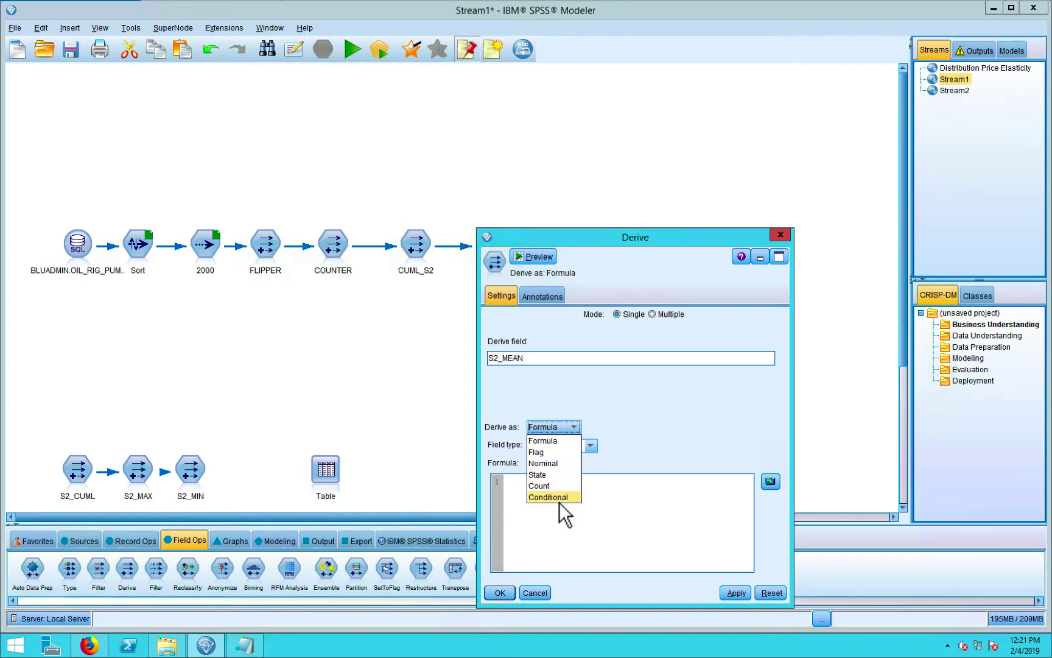
left_click(557, 494)
left_click(555, 446)
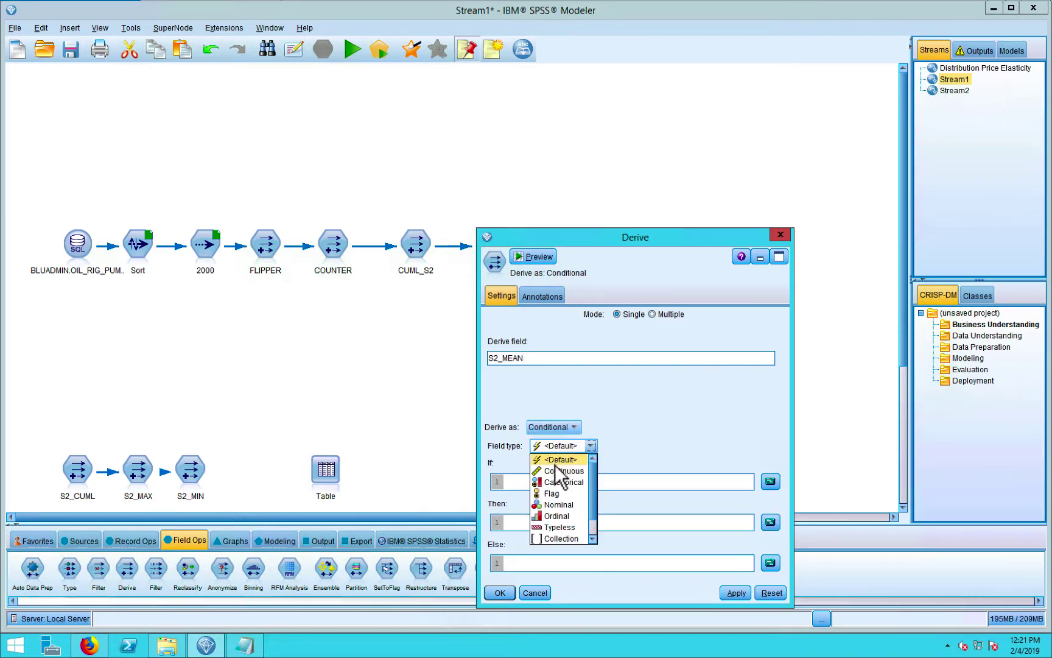
left_click(573, 468)
Step: Set the If condition to FLIPPER=1
left_click(770, 481)
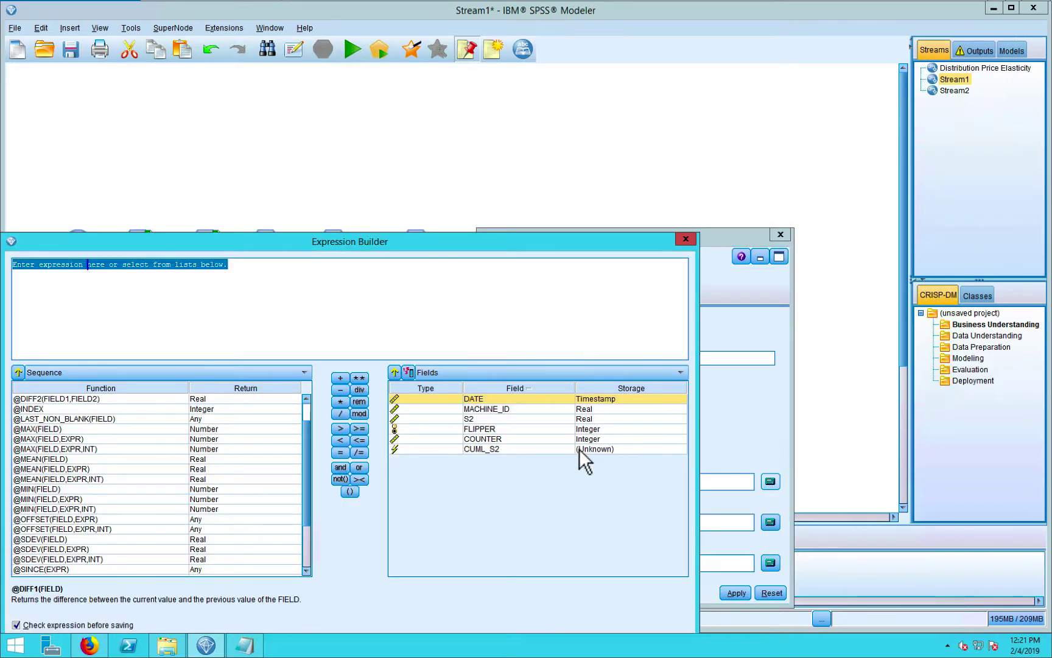
left_click(499, 429)
left_click(394, 373)
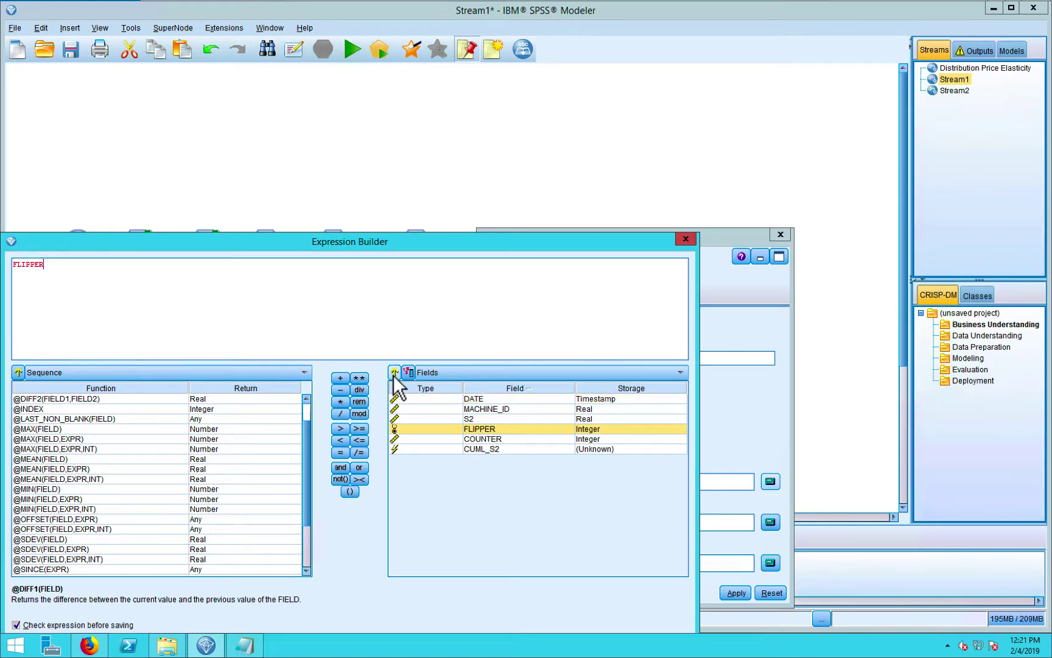
type("=1")
left_click_drag(487, 234, 610, 165)
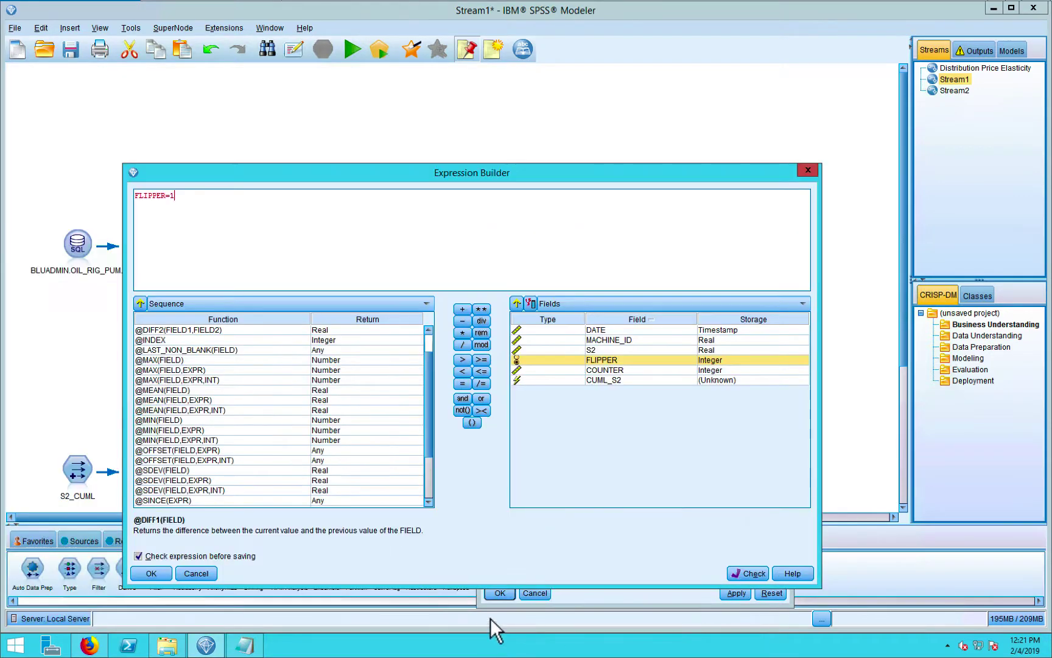
left_click(151, 573)
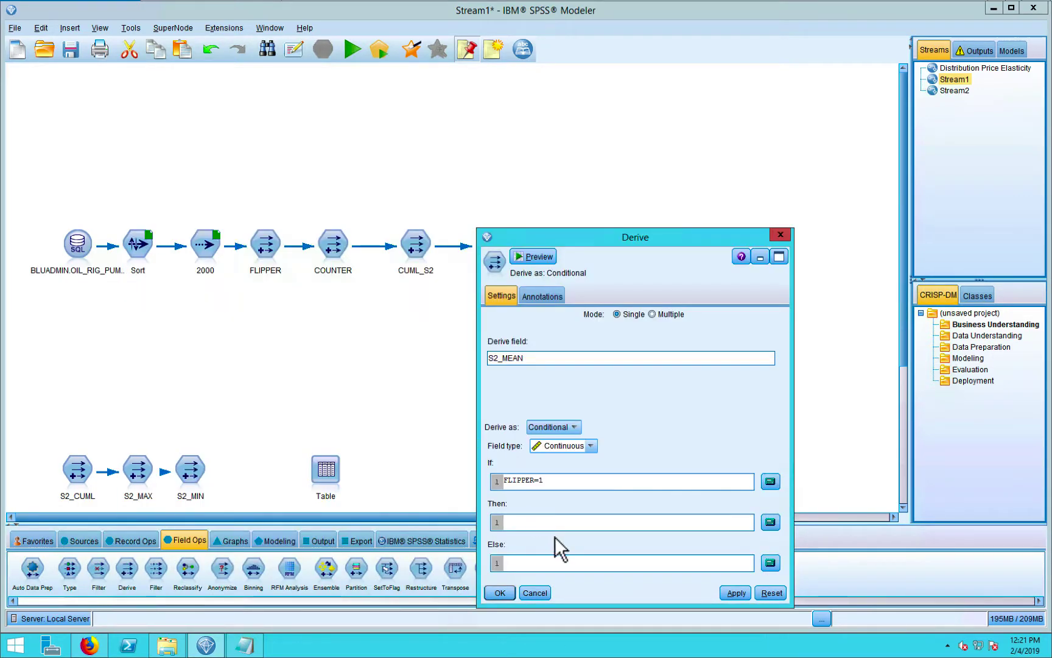
Step: Set the Then value to S2
left_click(770, 522)
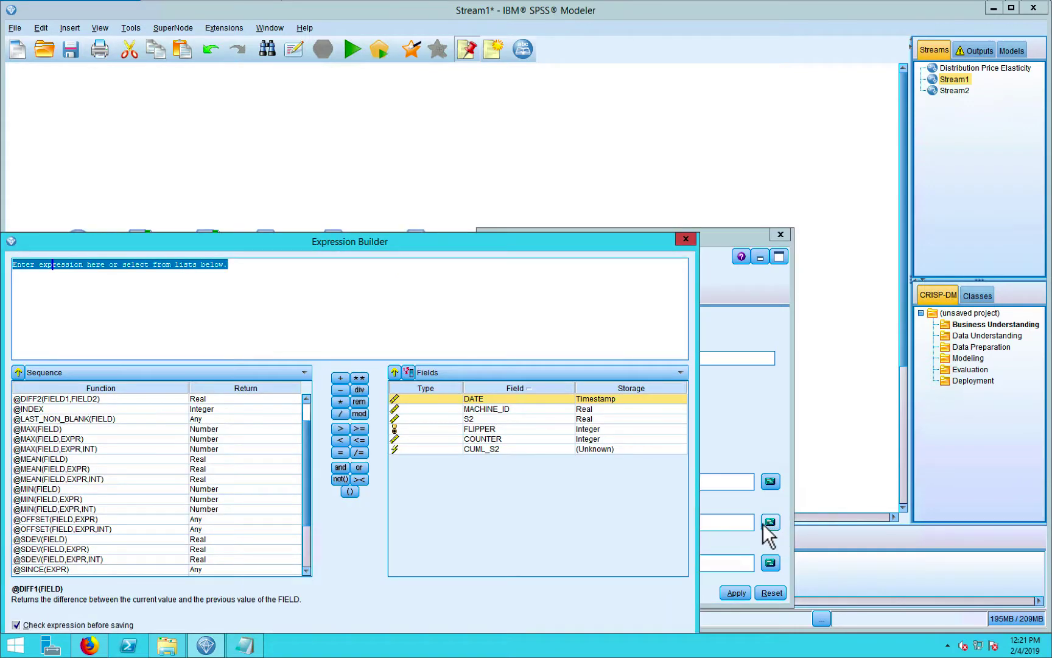
left_click(485, 420)
left_click(395, 372)
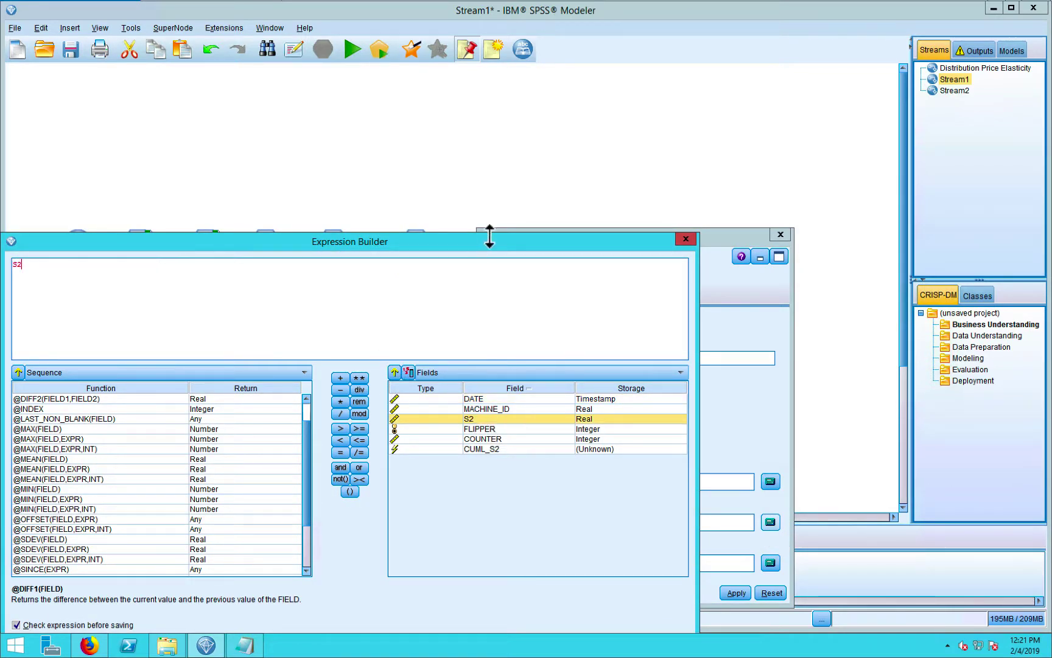
left_click_drag(503, 247, 637, 116)
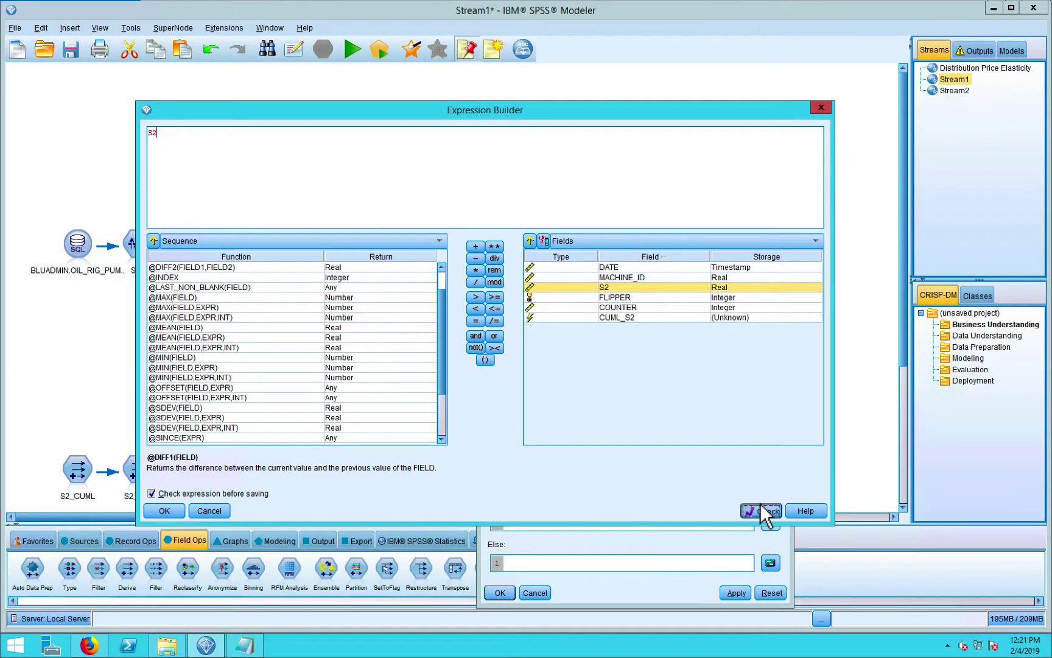
left_click(160, 511)
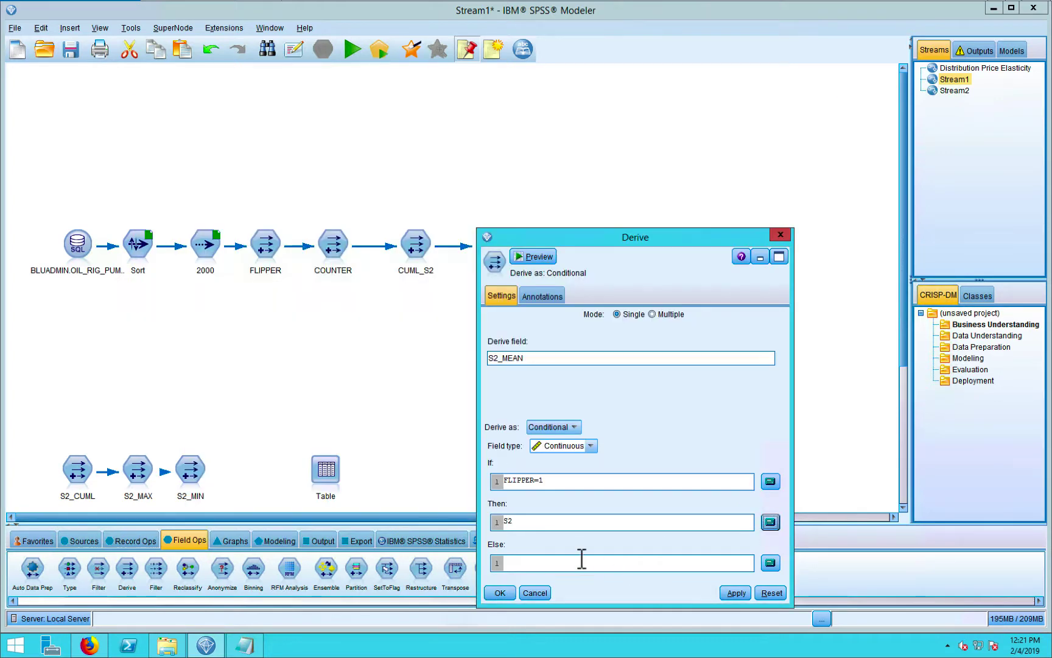
left_click(770, 562)
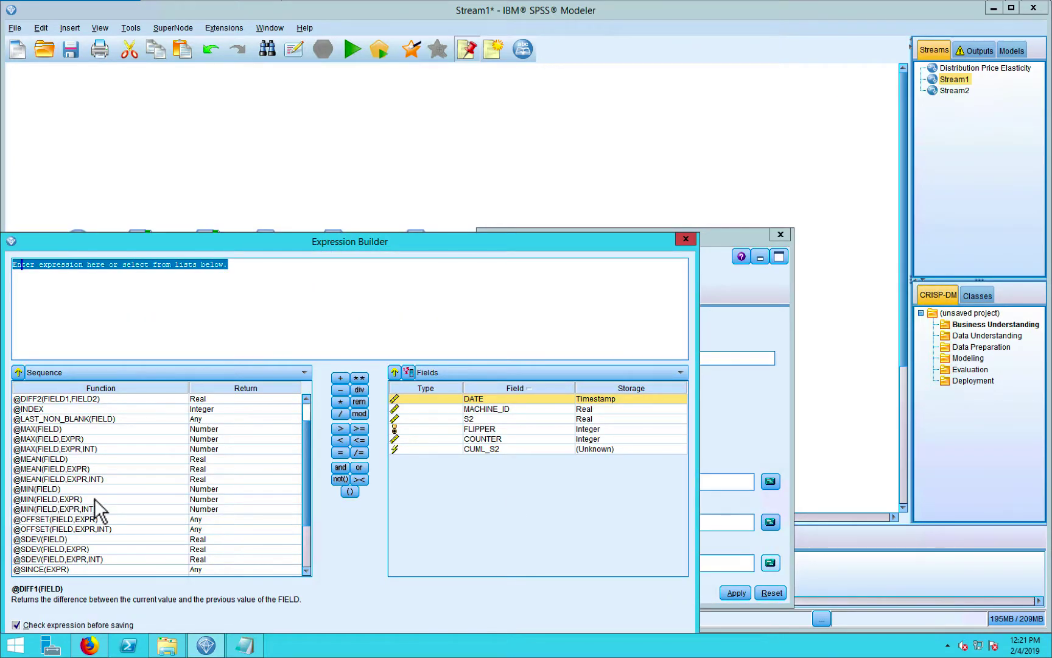
left_click(67, 469)
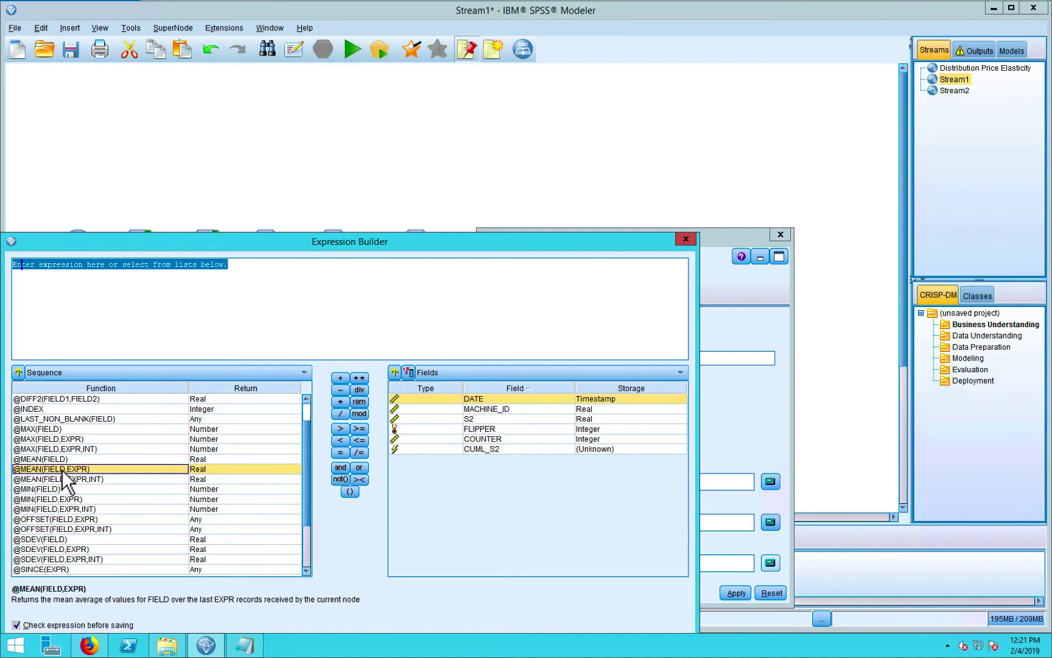
left_click(18, 372)
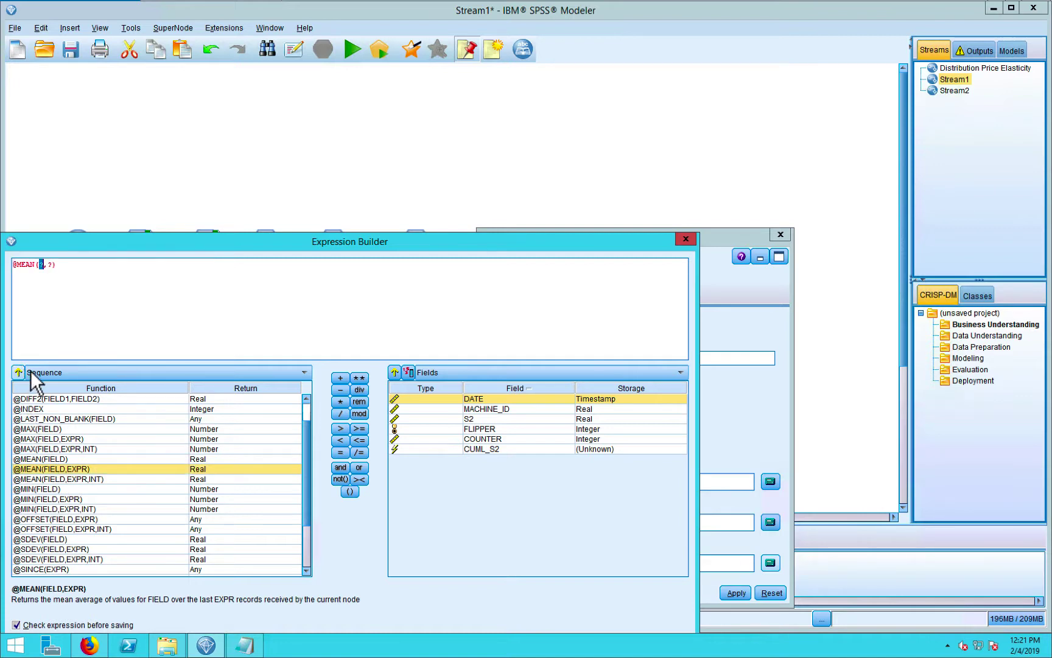
left_click(485, 419)
left_click(394, 372)
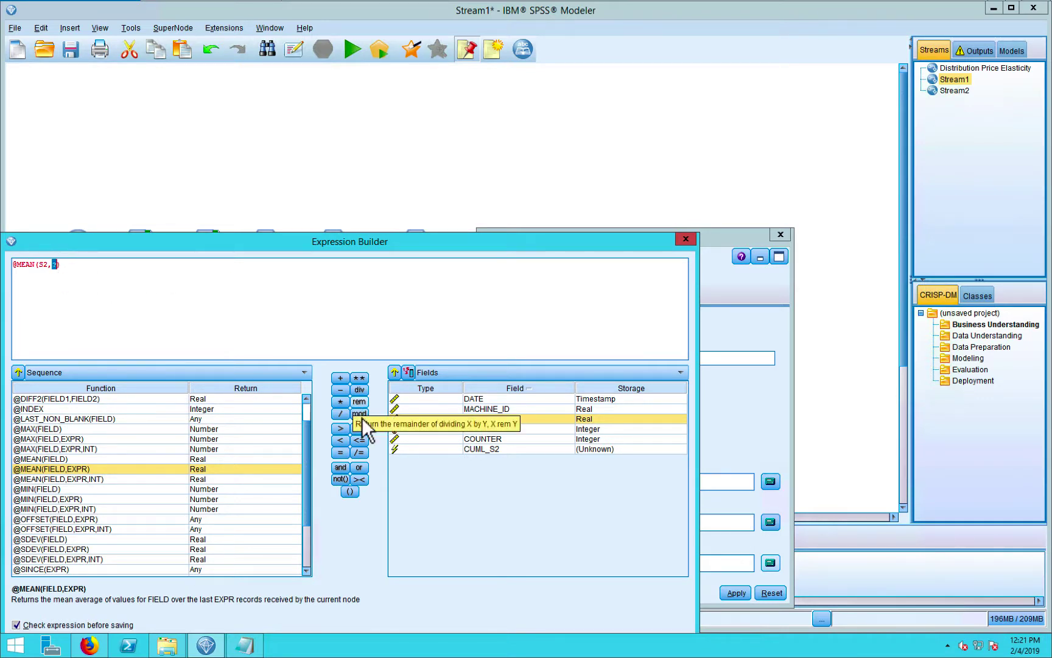
left_click(506, 439)
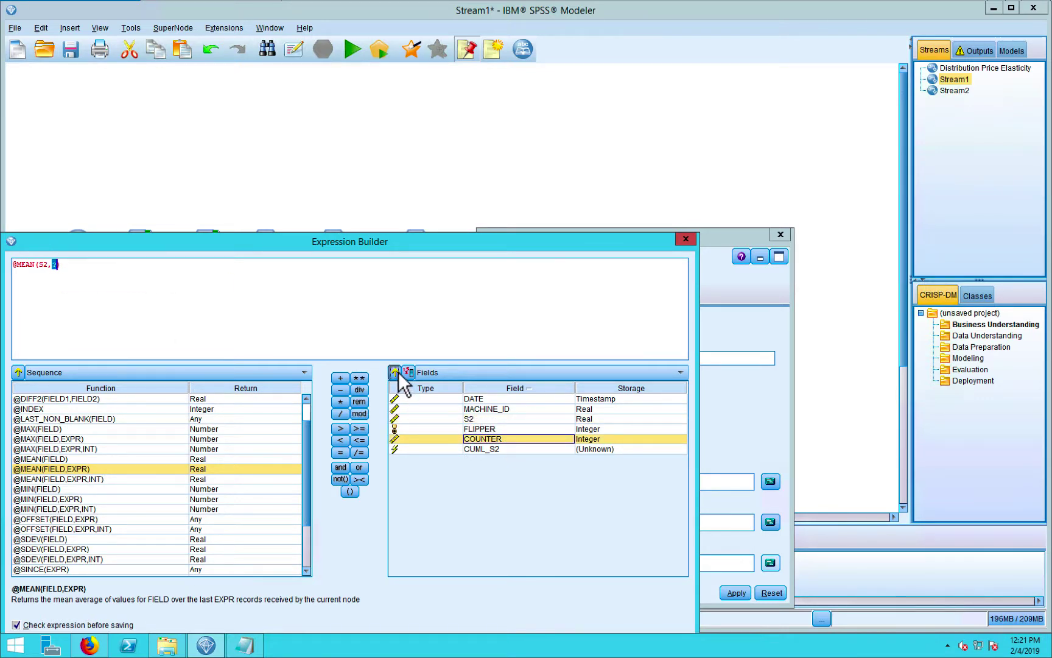
left_click(395, 373)
left_click_drag(393, 243, 553, 142)
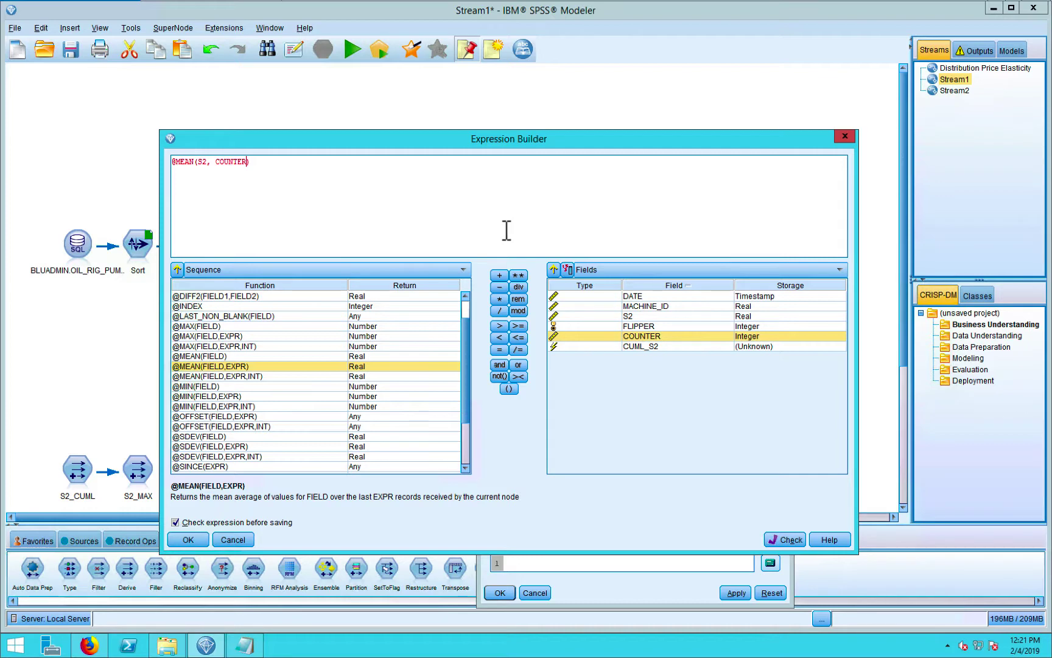
left_click(189, 540)
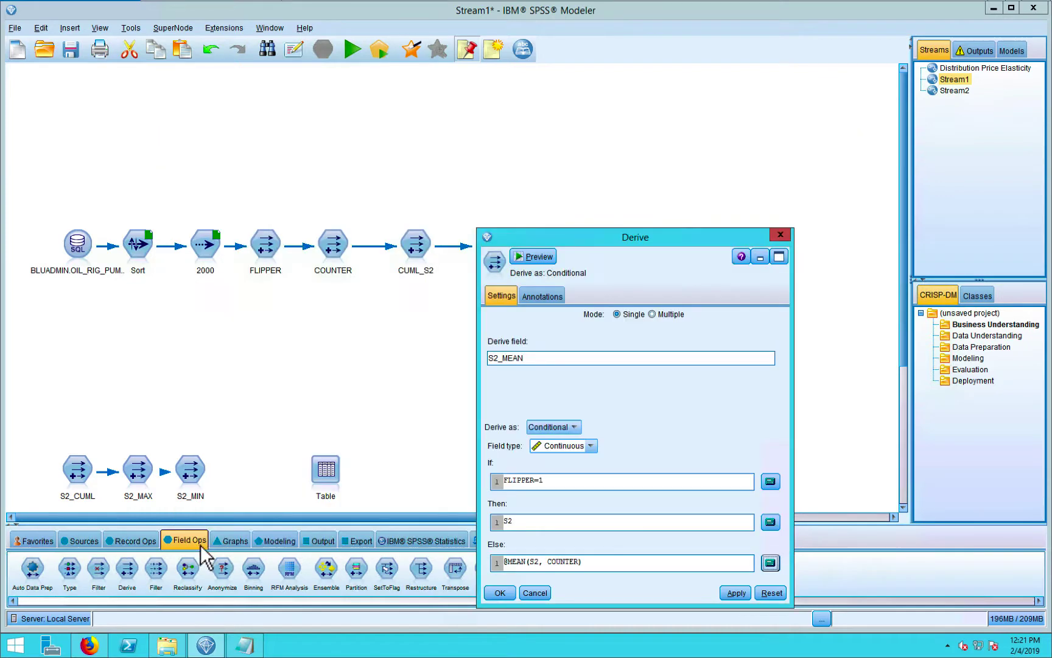
left_click(500, 593)
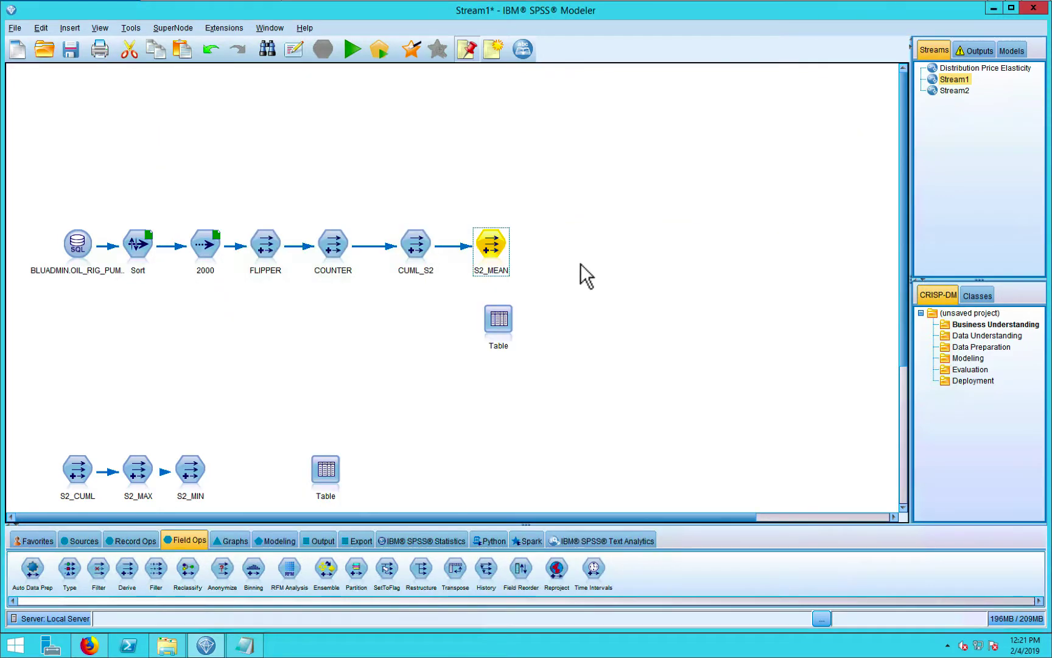
Step: Connect S2_MEAN to the Table node and run the Table
right_click(492, 245)
left_click(525, 270)
left_click(505, 325)
right_click(503, 321)
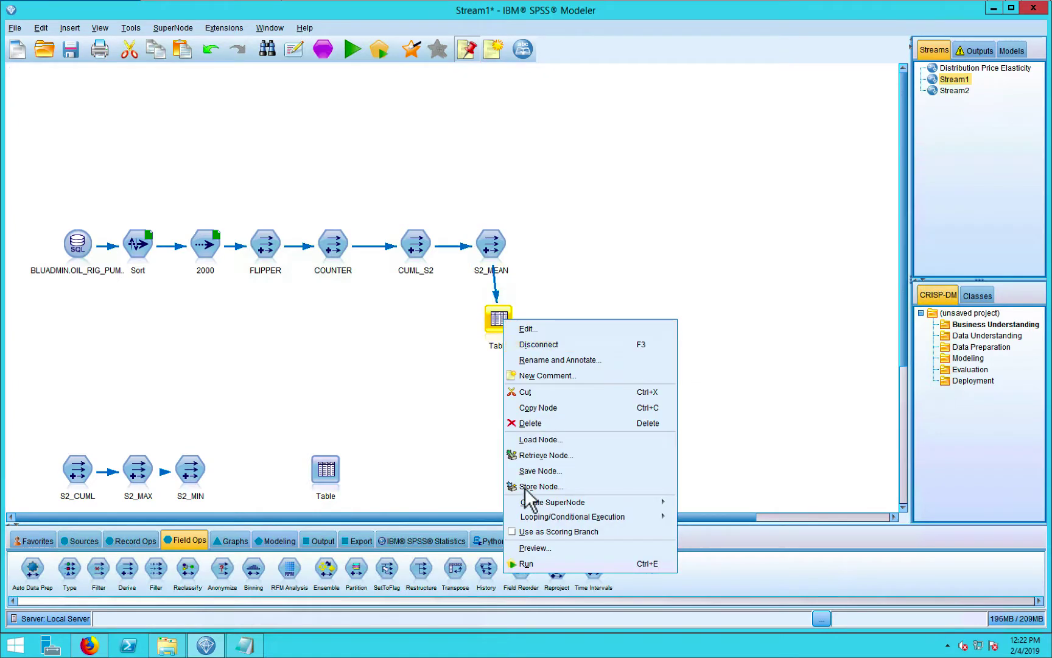
left_click(526, 563)
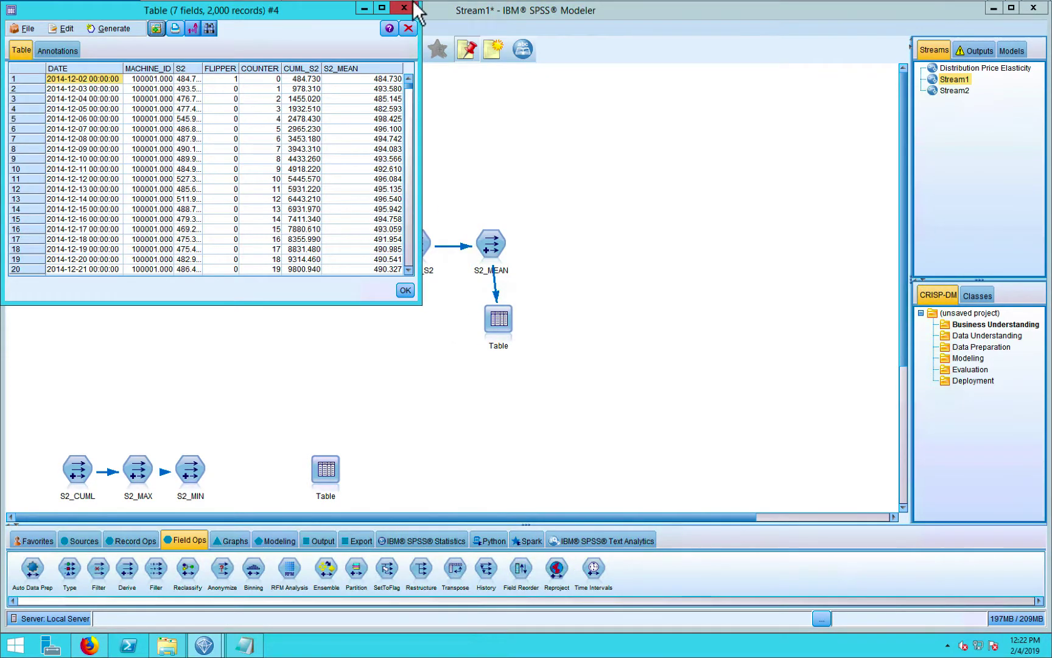
Step: Maximize the table output and check the S2_MEAN running means in rows 1–5
left_click(382, 9)
left_click(376, 73)
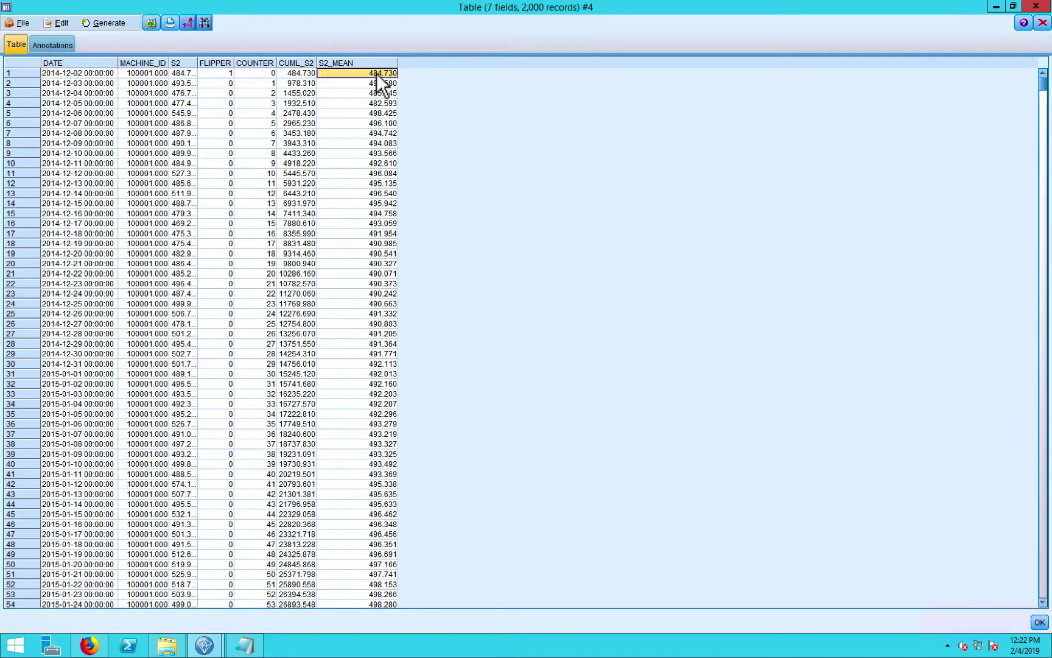
left_click(378, 83)
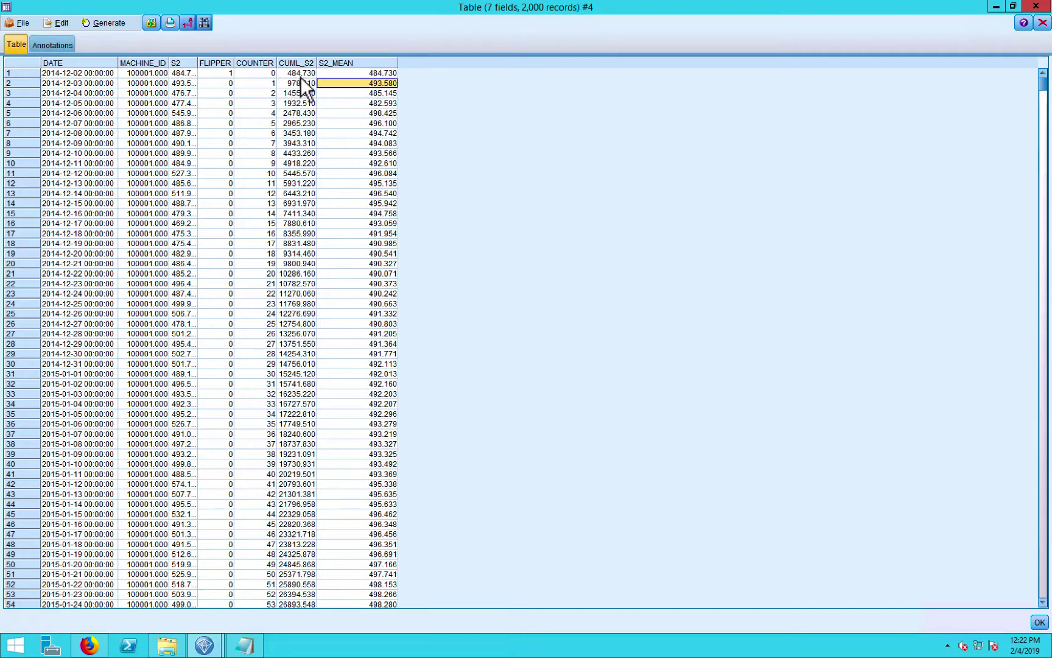
left_click(371, 93)
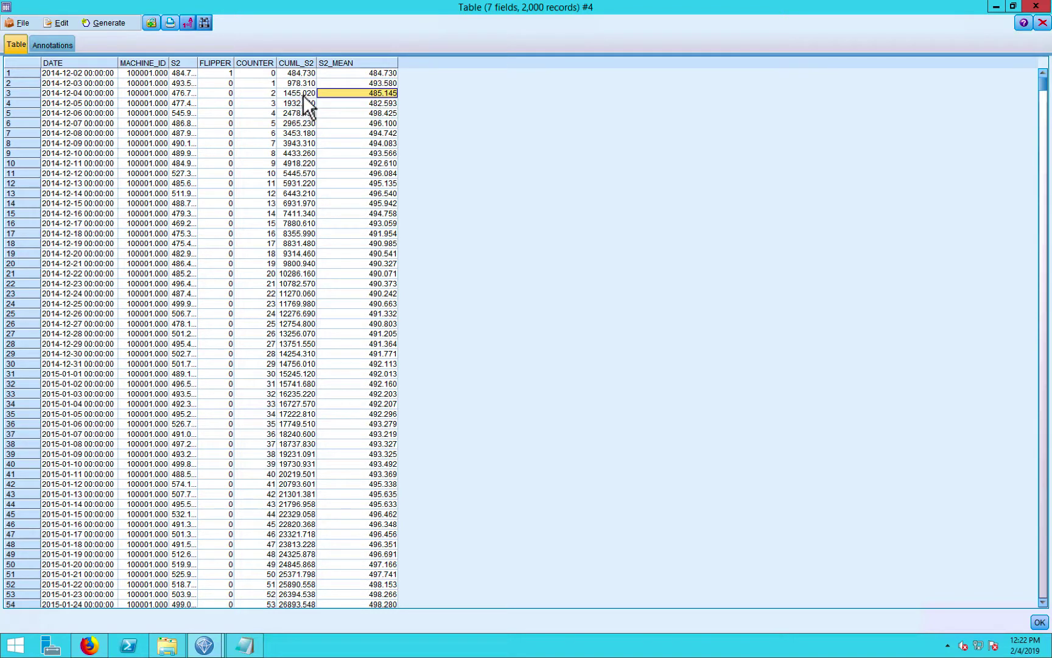
left_click(362, 103)
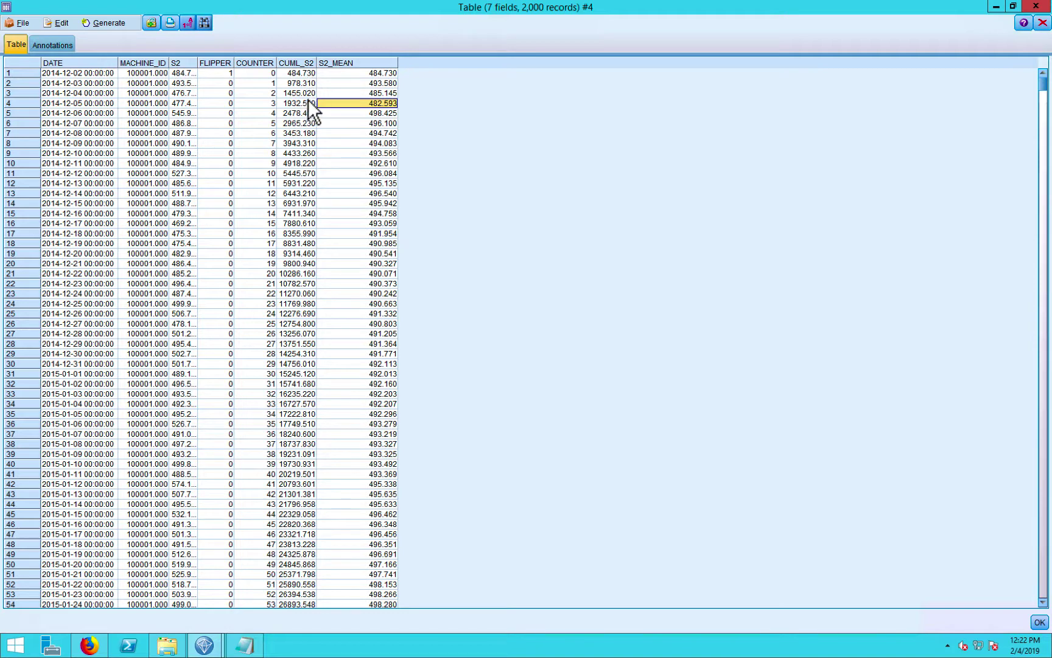
left_click(375, 113)
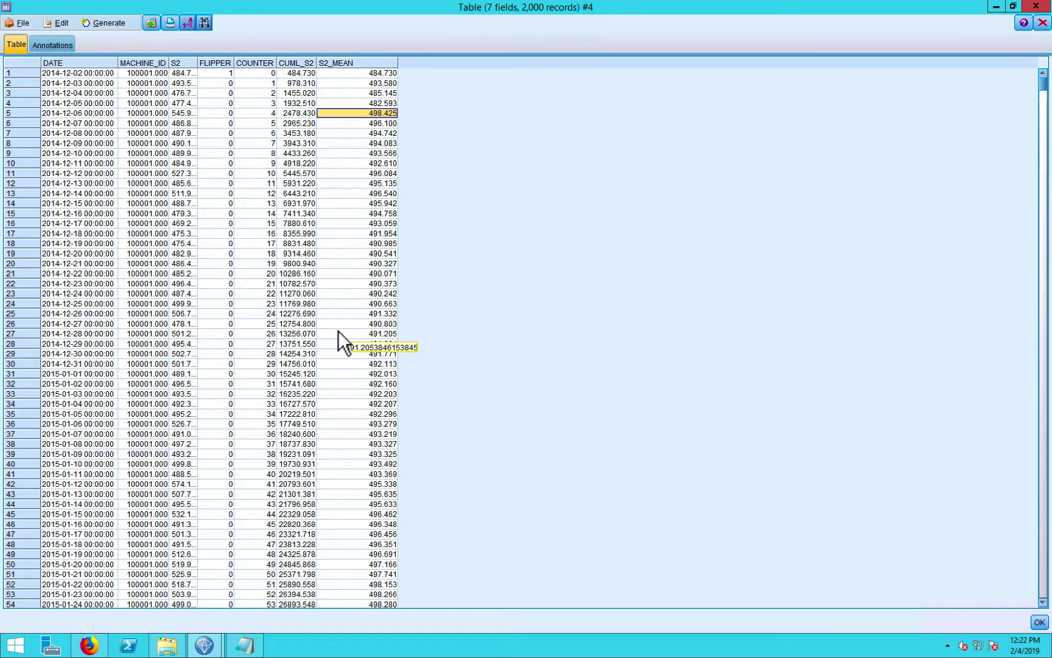
Step: Confirm S2_MEAN restarts at 1048.720 at row 732 for machine 100002, then close the output
scroll(329, 352, "down", 10)
scroll(325, 342, "down", 20)
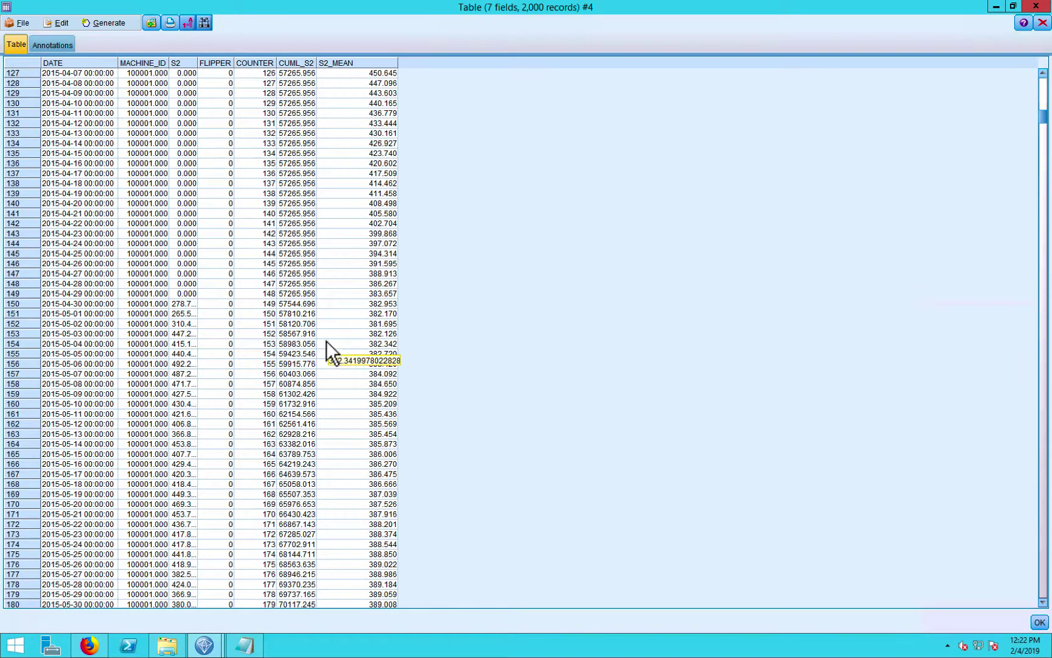
scroll(324, 342, "down", 20)
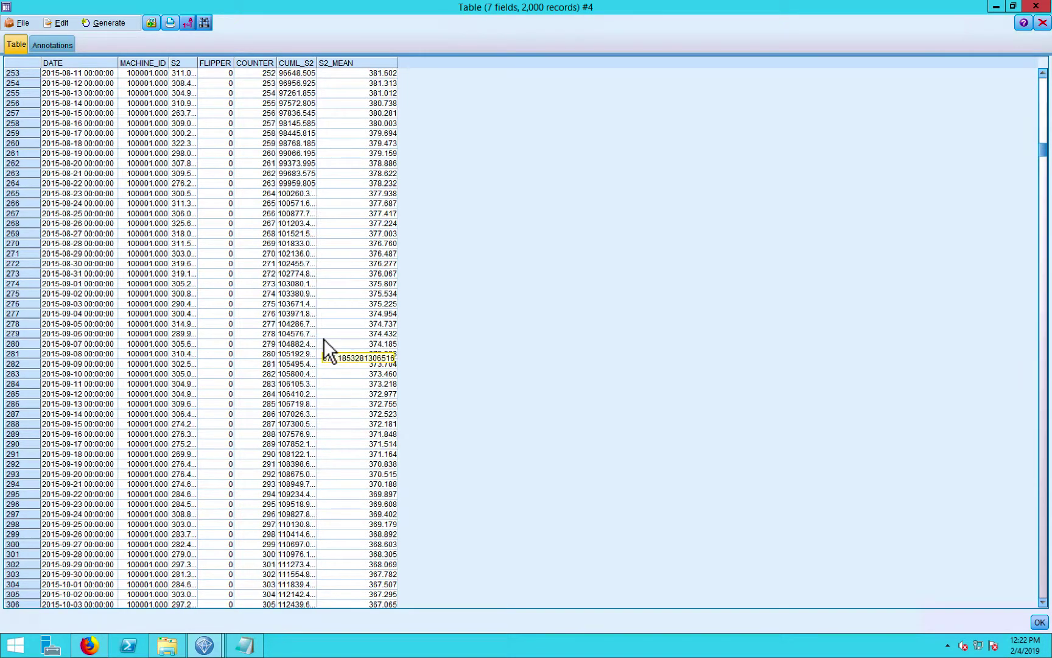
scroll(320, 341, "down", 20)
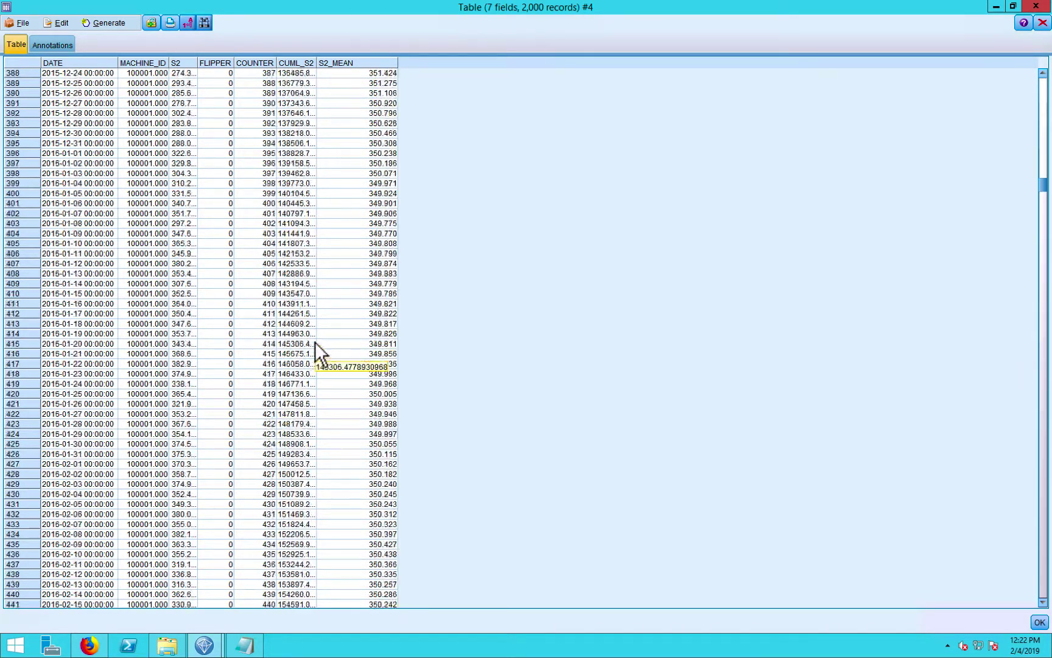
scroll(314, 336, "down", 20)
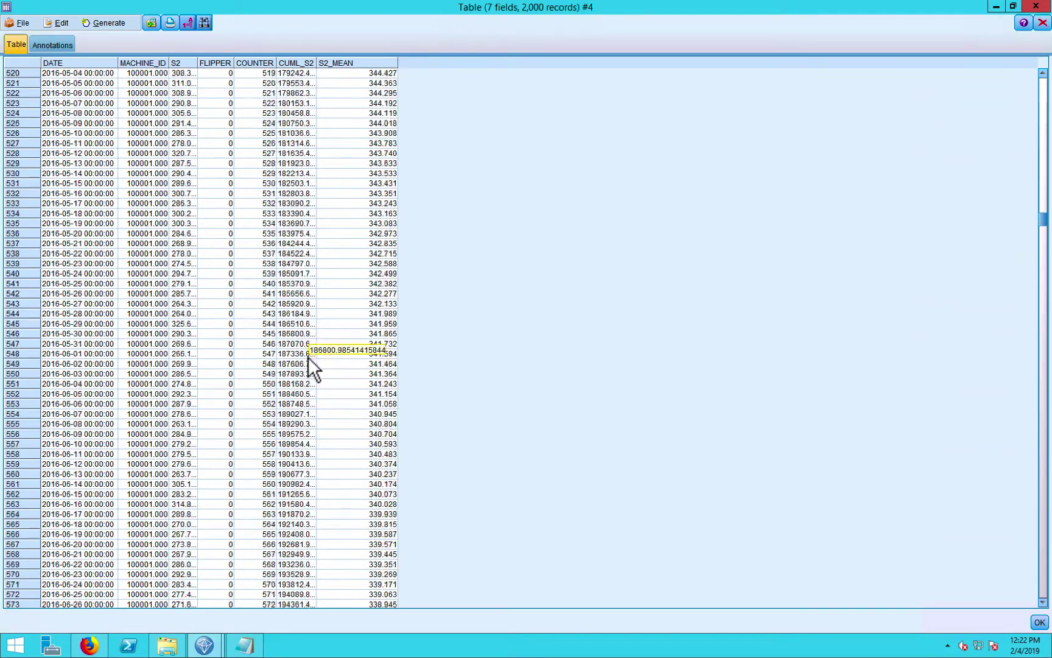
scroll(307, 359, "down", 20)
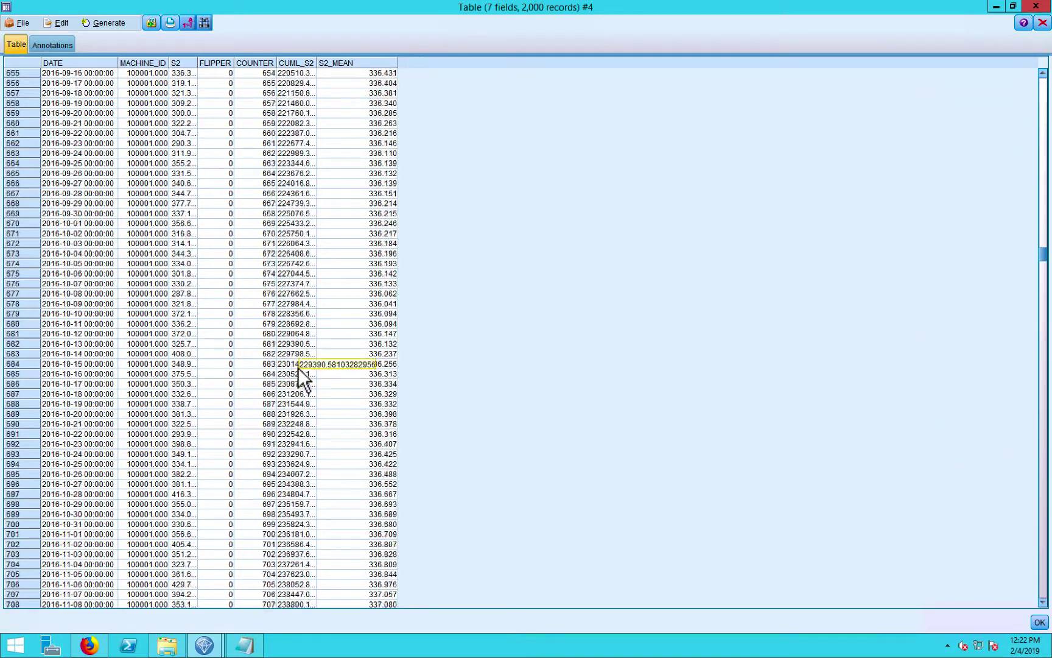
scroll(299, 373, "down", 9)
scroll(295, 366, "up", 3)
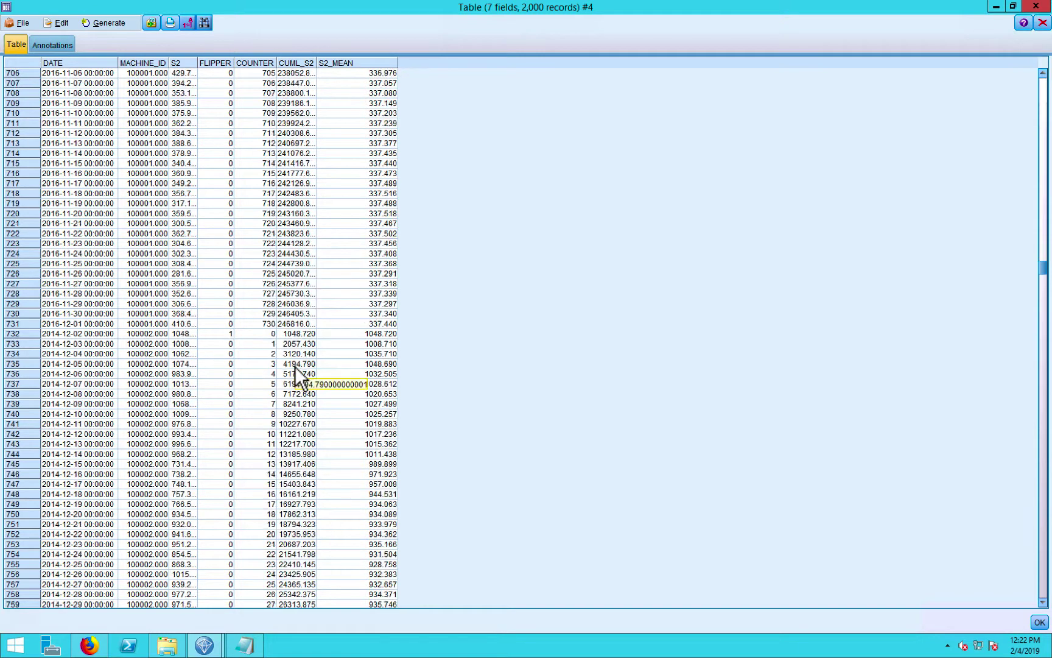
left_click(387, 331)
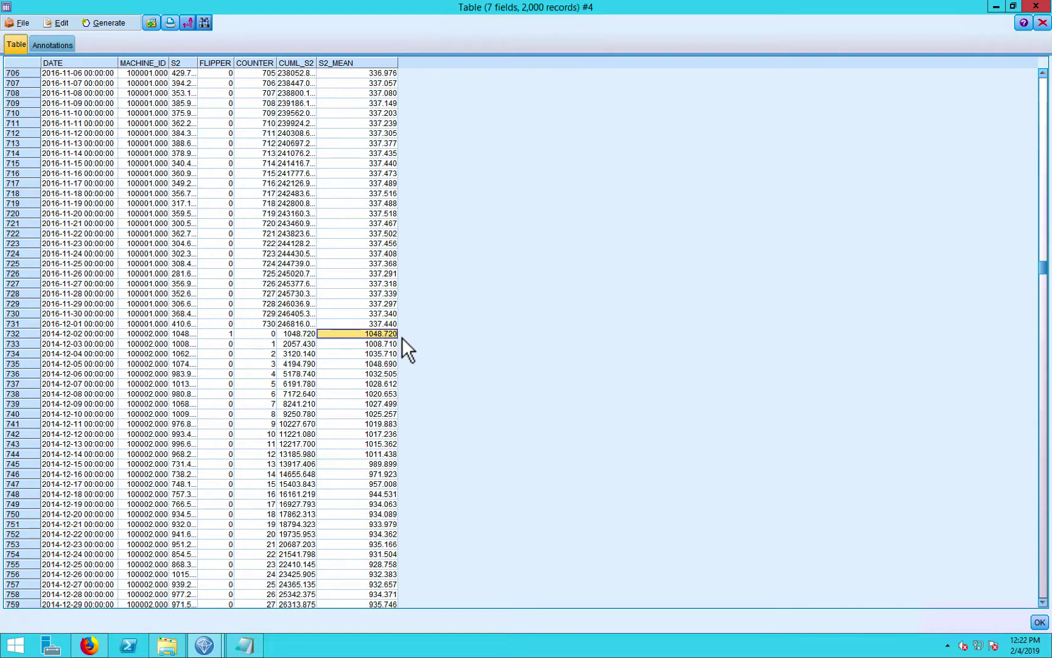
left_click(1042, 23)
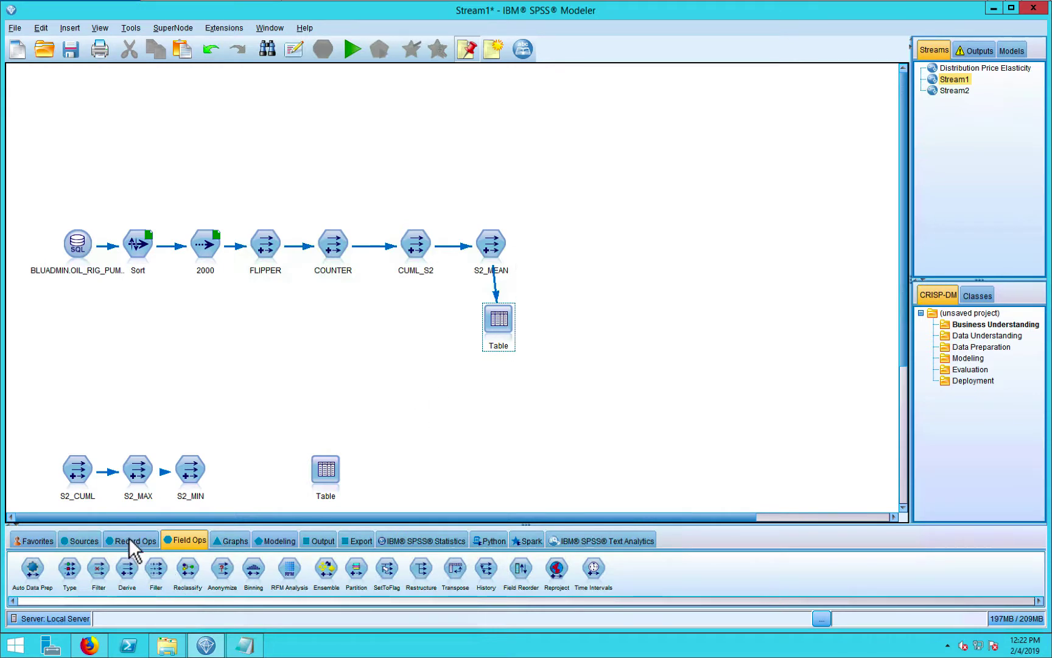
Step: Add a spare Derive node to the canvas and paste a copy of the S2_MEAN node
left_click_drag(127, 569, 583, 250)
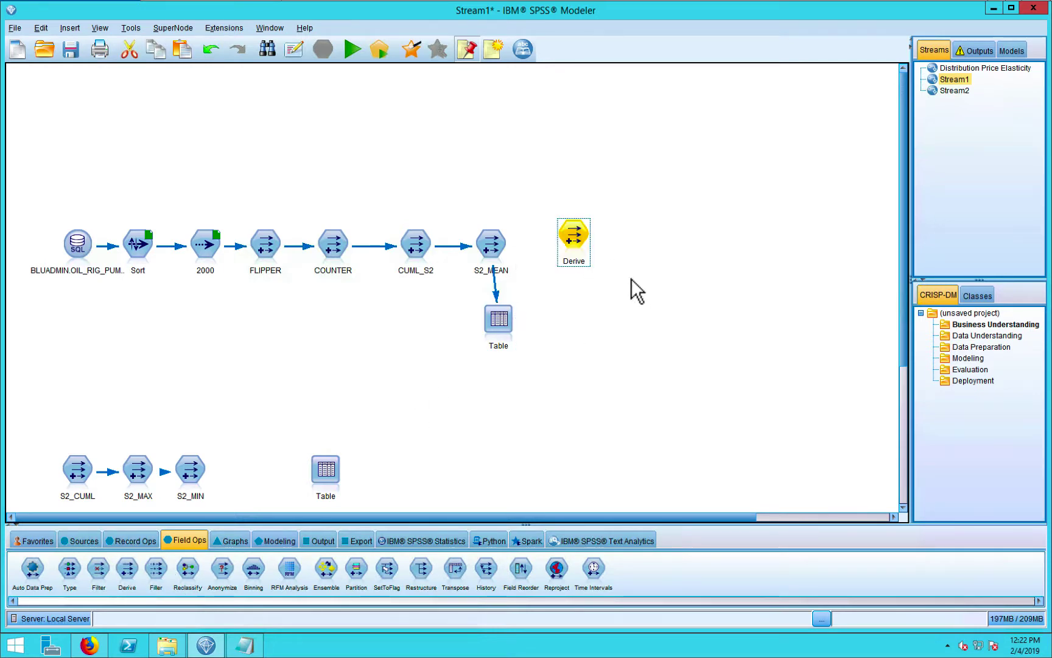
right_click(490, 242)
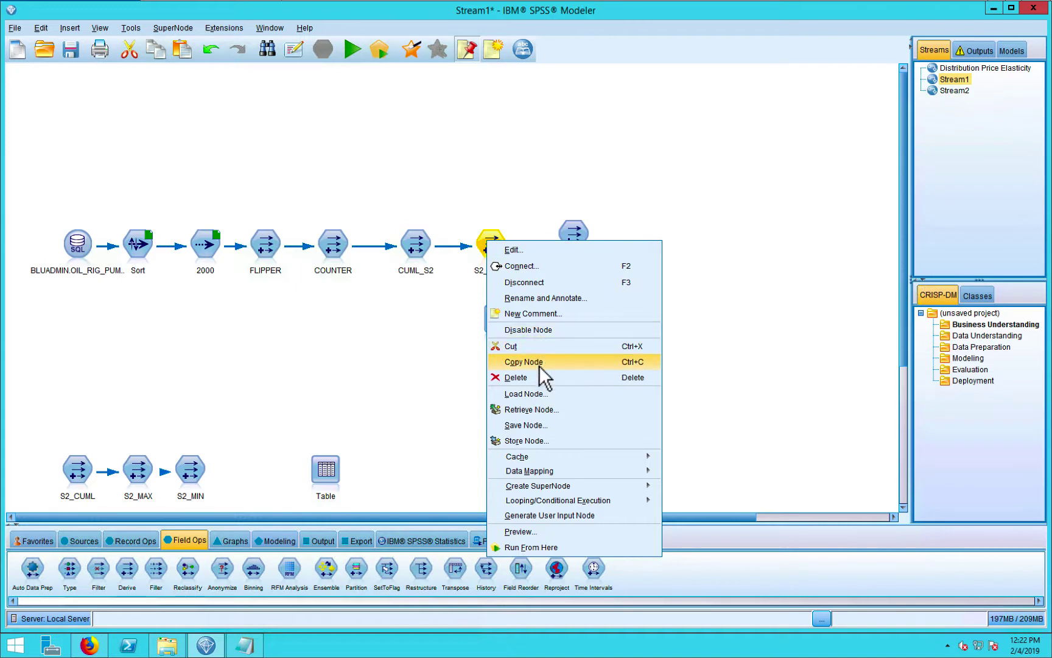
left_click(667, 256)
left_click(599, 278)
right_click(600, 278)
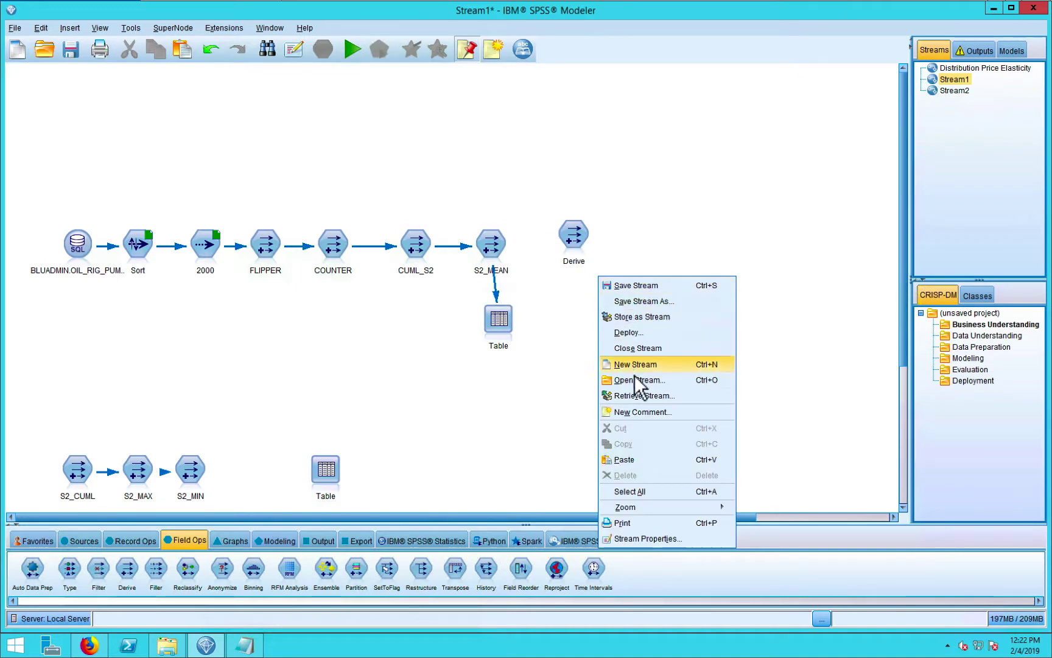
left_click(641, 460)
Step: Place the S2_MEAN copy to the right of the original and link S2_MEAN into it
left_click_drag(572, 236, 526, 148)
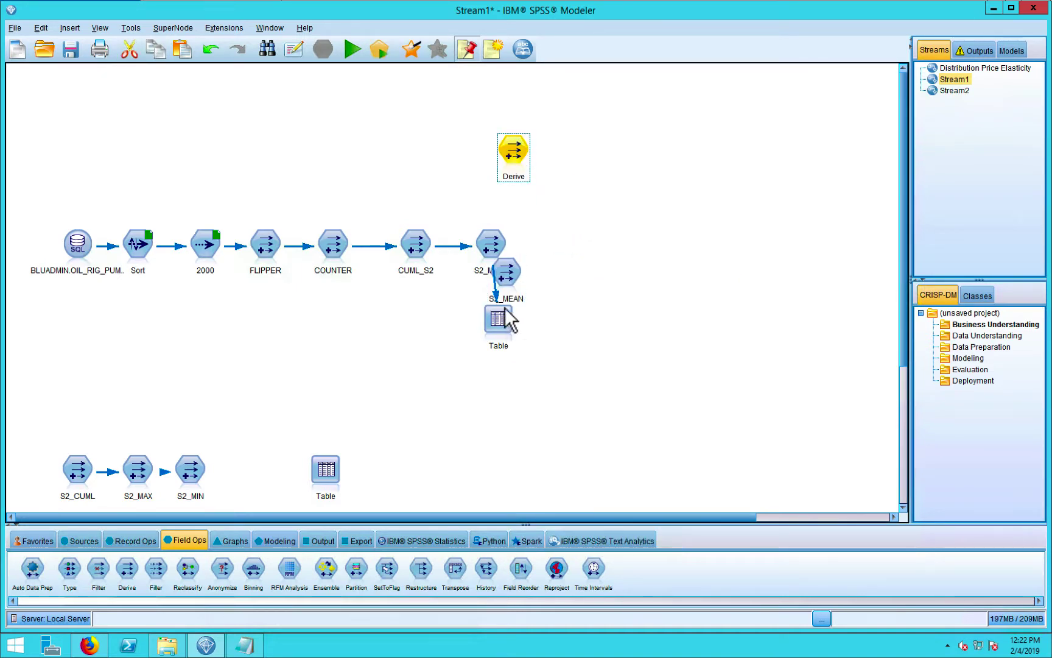
left_click_drag(507, 275, 576, 251)
right_click(496, 242)
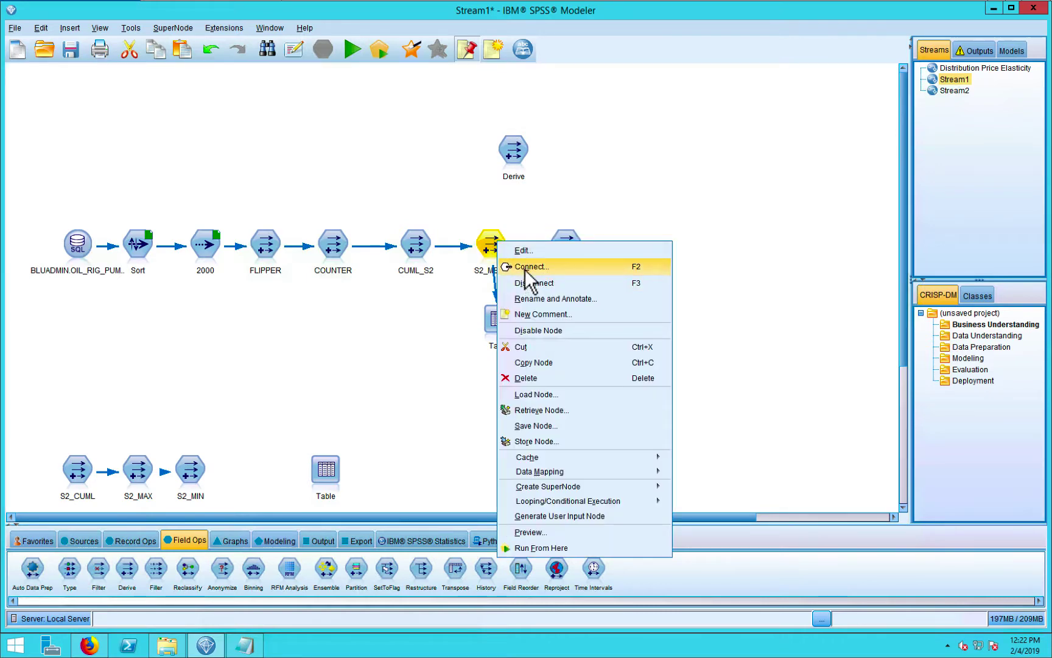
left_click(525, 266)
left_click(567, 245)
right_click(569, 246)
key("Escape")
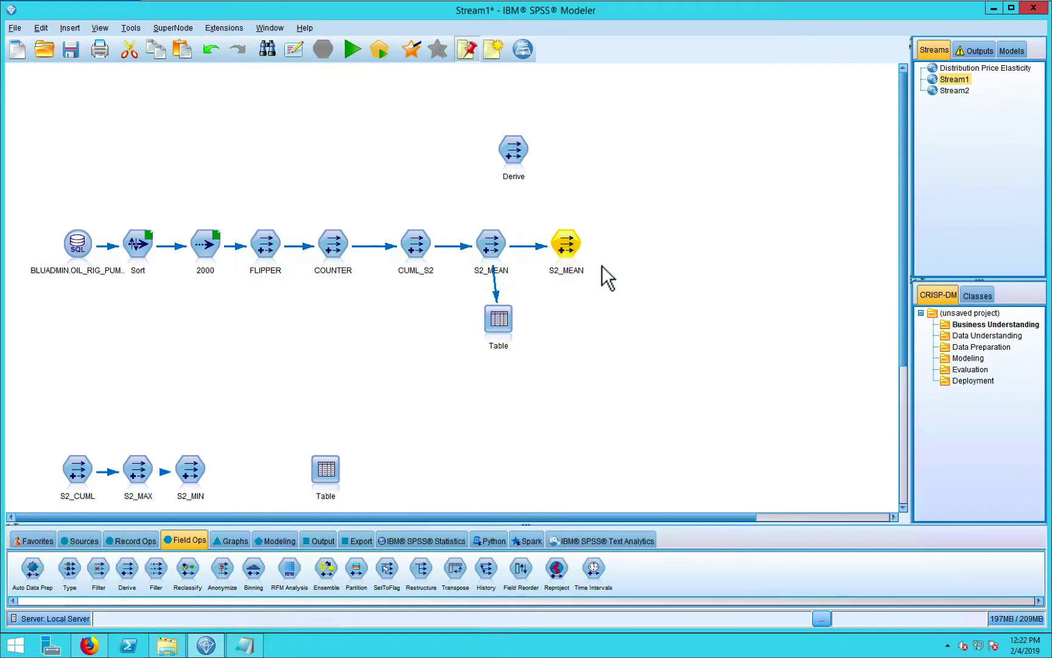
key("Return")
Step: Rename the copied node's derive field from S2_MEAN to S2_MAX
double_click(616, 358)
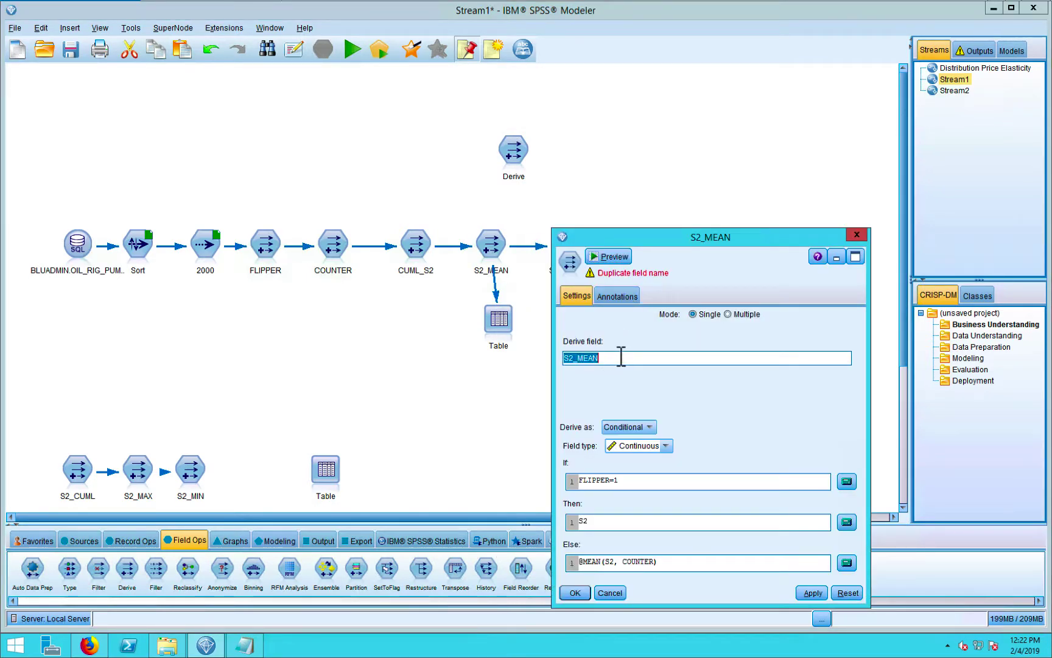
key("shift+Right")
key("shift+Right")
key("shift+Right")
type("MA")
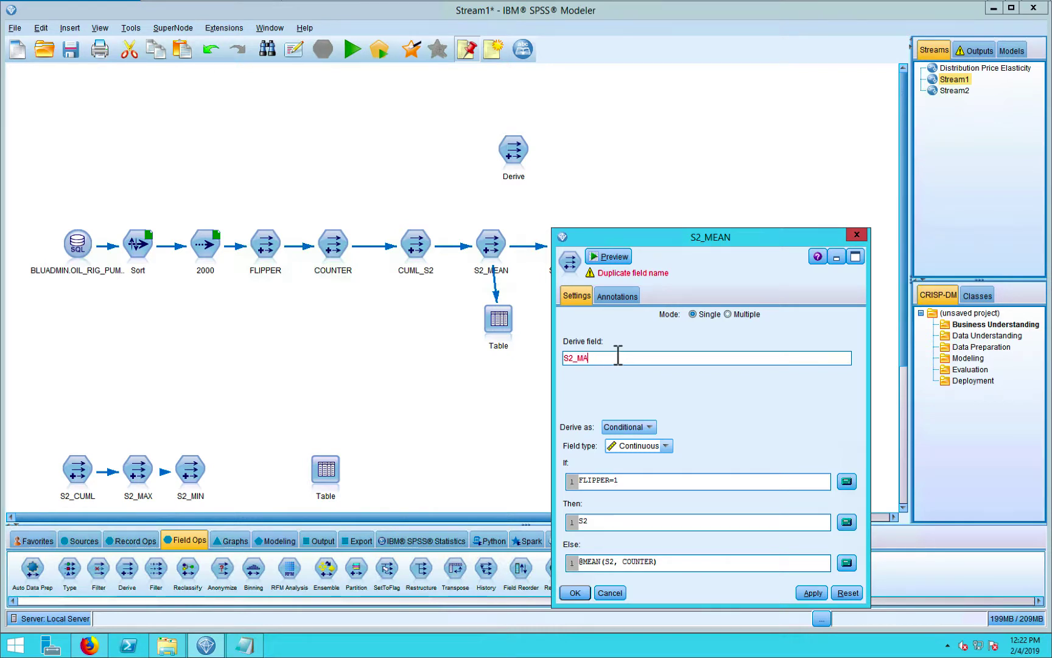
left_click(605, 561)
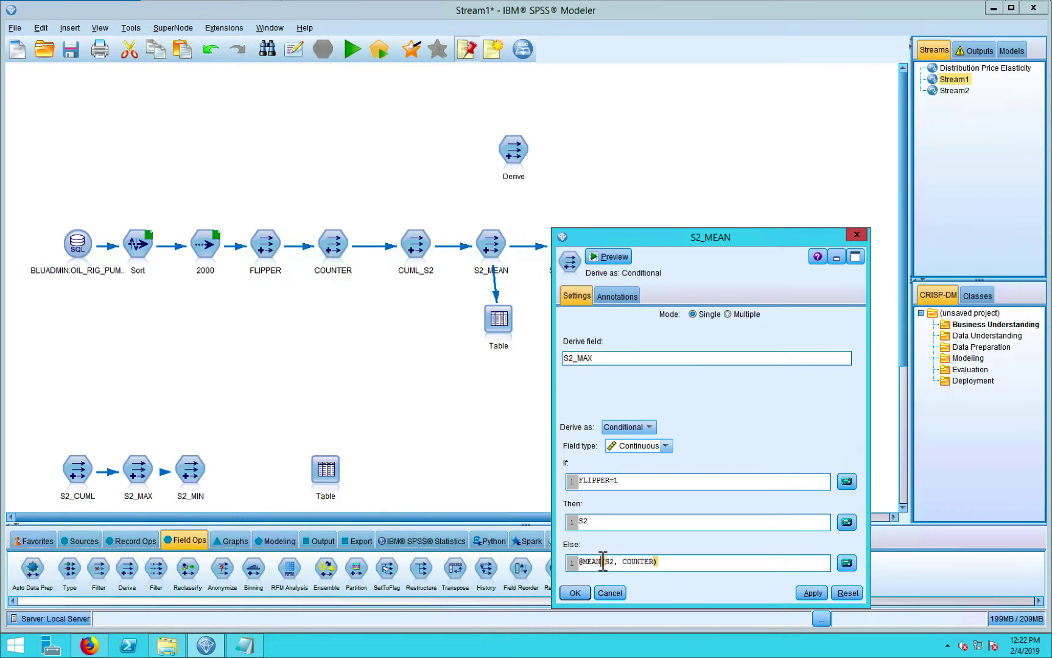
left_click(848, 562)
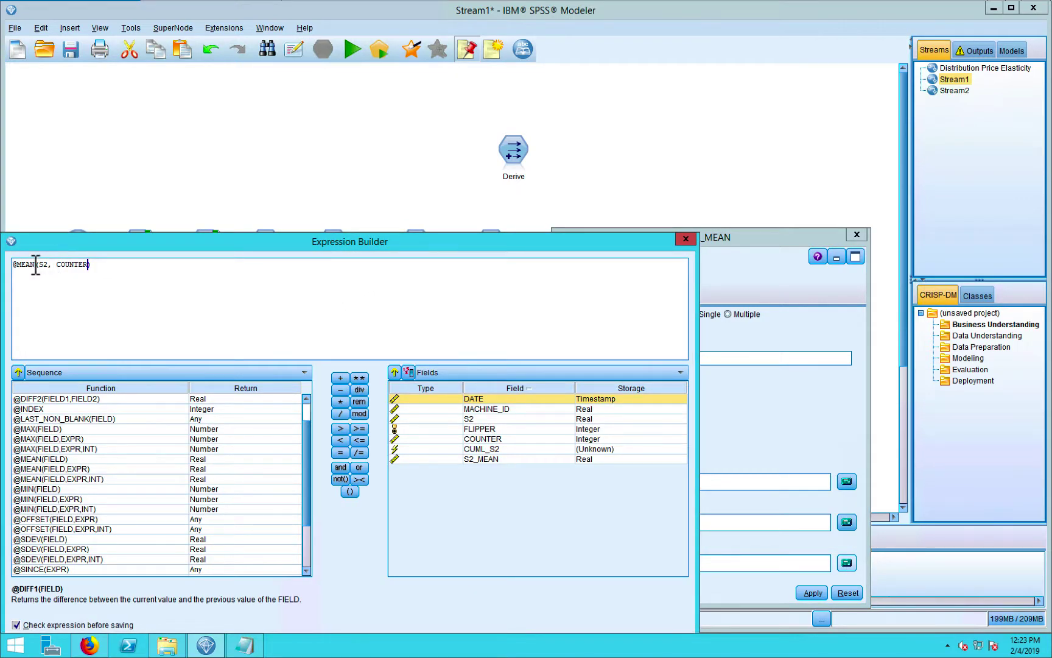
key("BackSpace")
key("BackSpace")
key("BackSpace")
key("BackSpace")
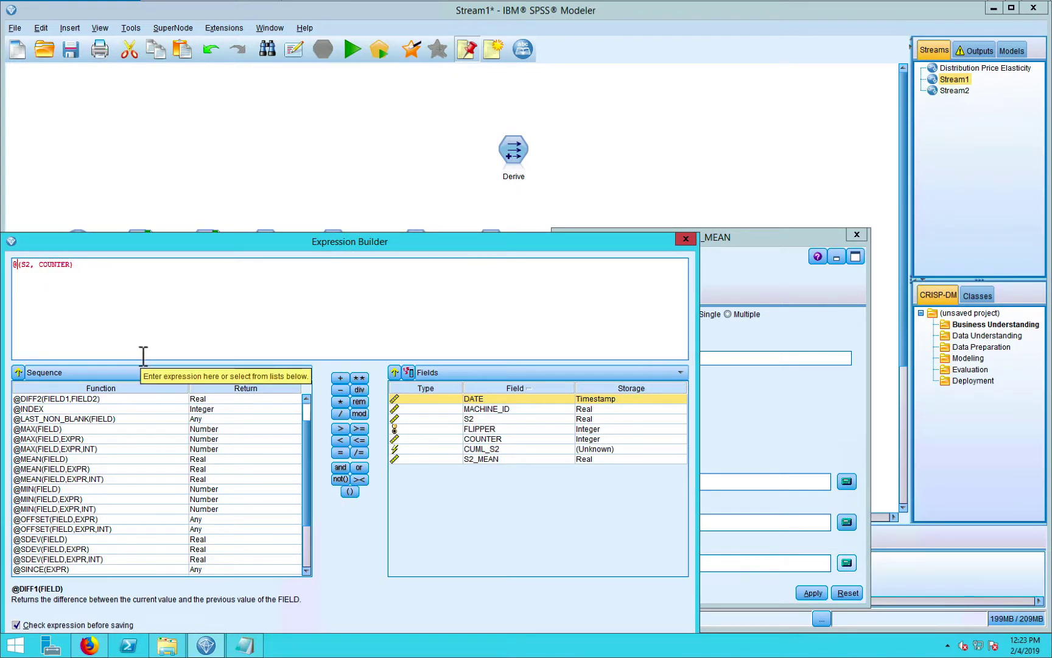
type("MASXZ")
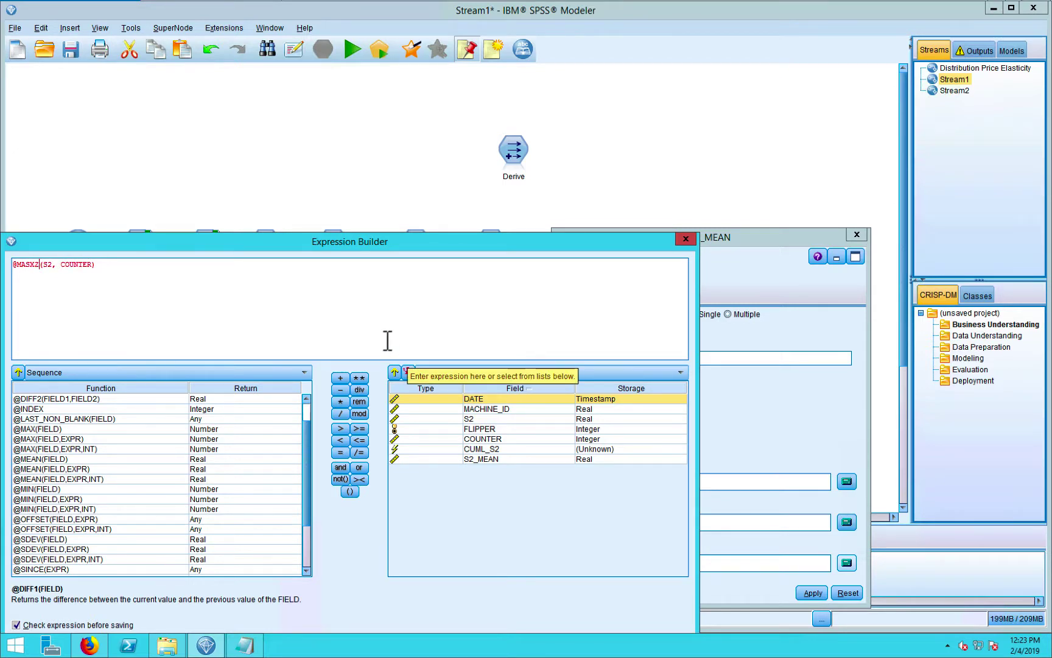
key("BackSpace")
key("BackSpace")
key("BackSpace")
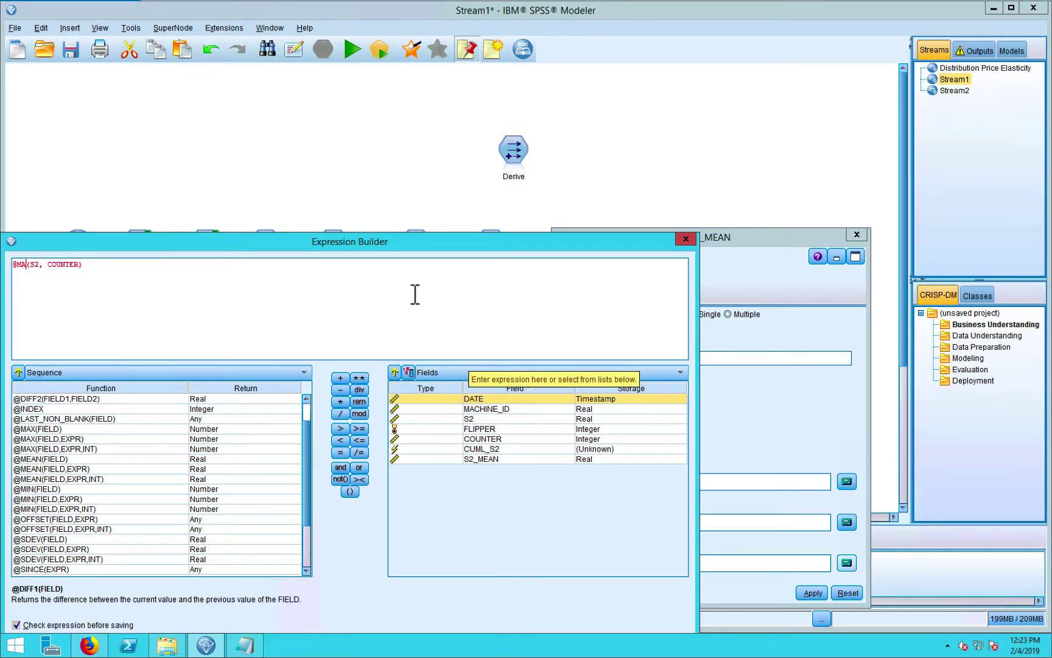
type("X")
left_click_drag(514, 247, 618, 165)
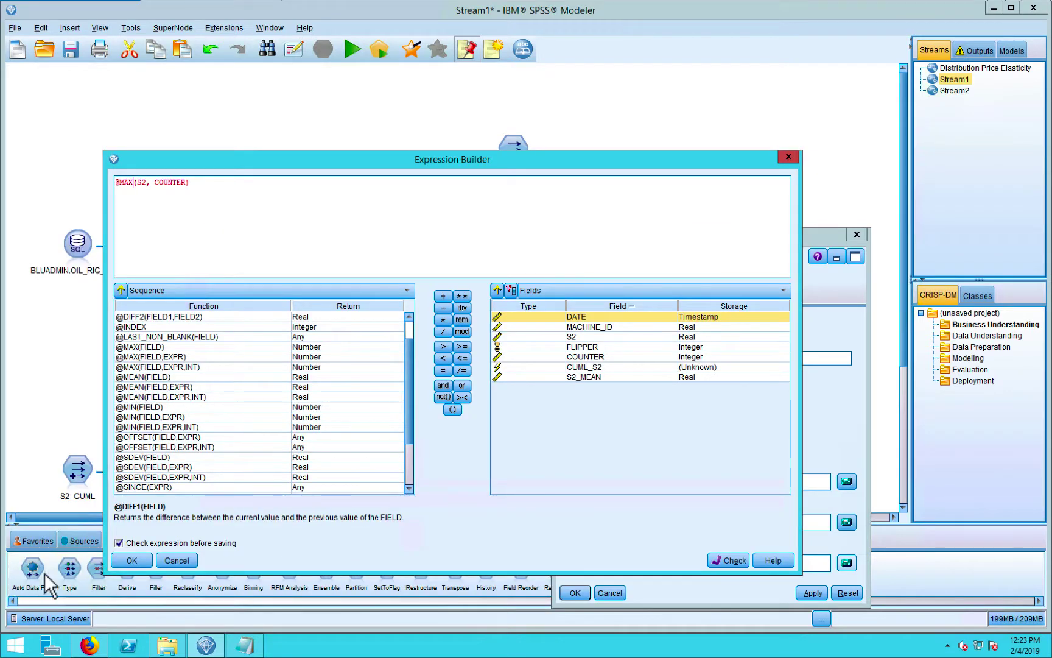
left_click(132, 561)
left_click(576, 592)
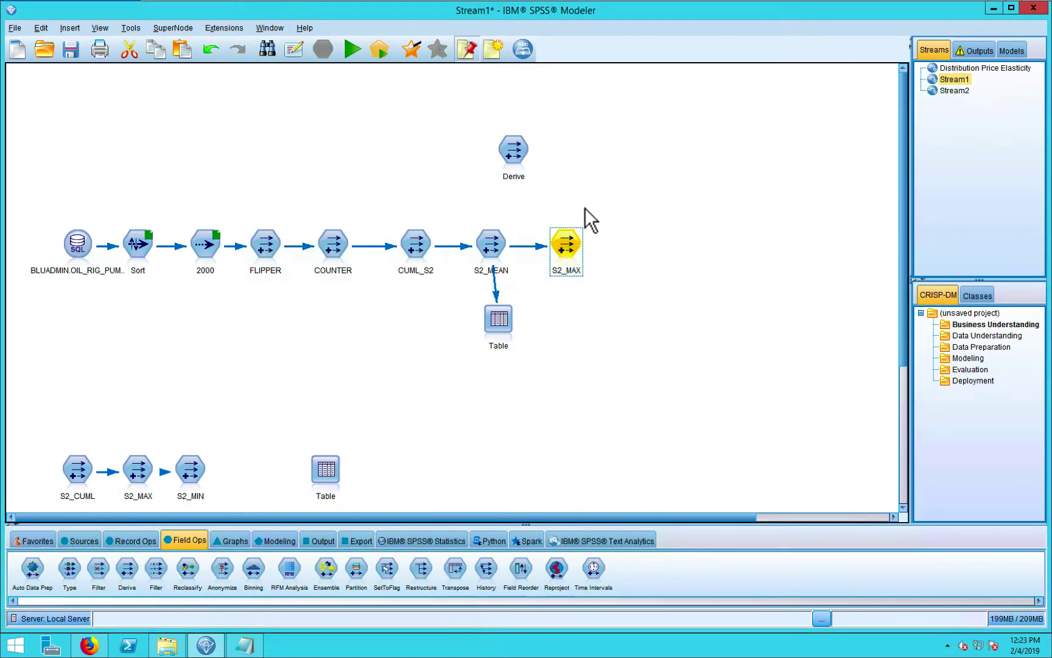
Step: Paste a copy of S2_MAX to its right and link S2_MAX into it
right_click(571, 248)
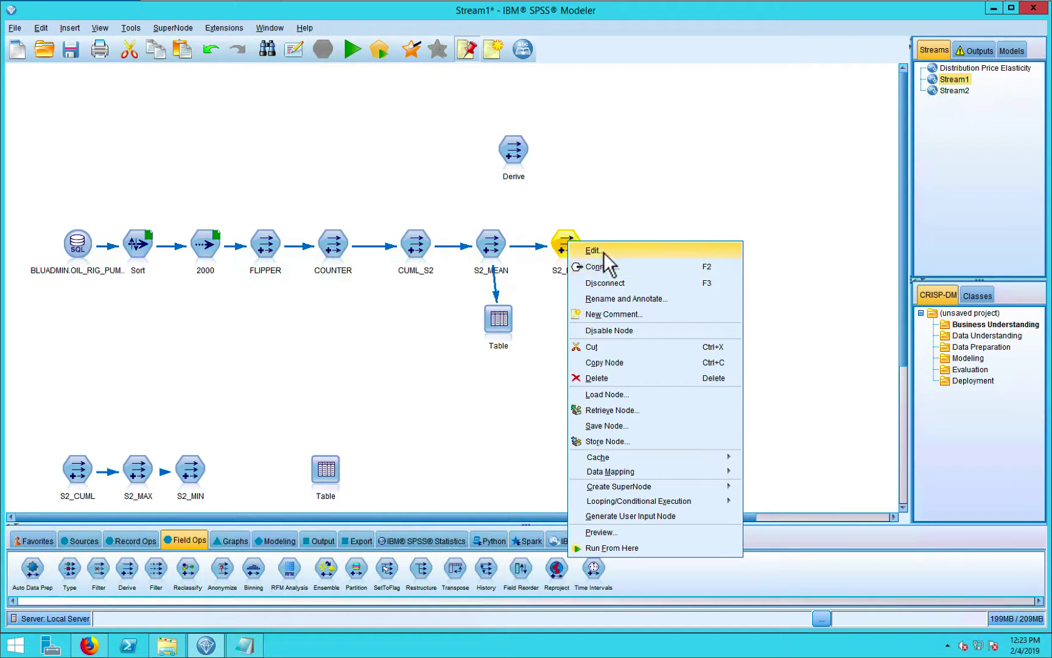
left_click(623, 364)
right_click(644, 263)
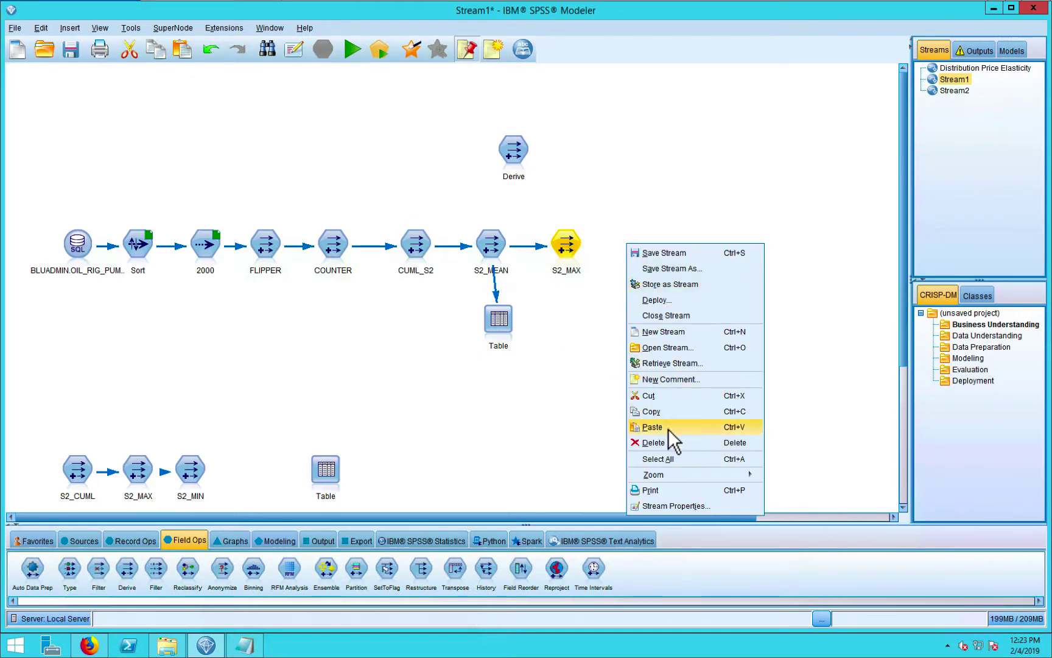
left_click(651, 427)
left_click_drag(578, 277, 626, 244)
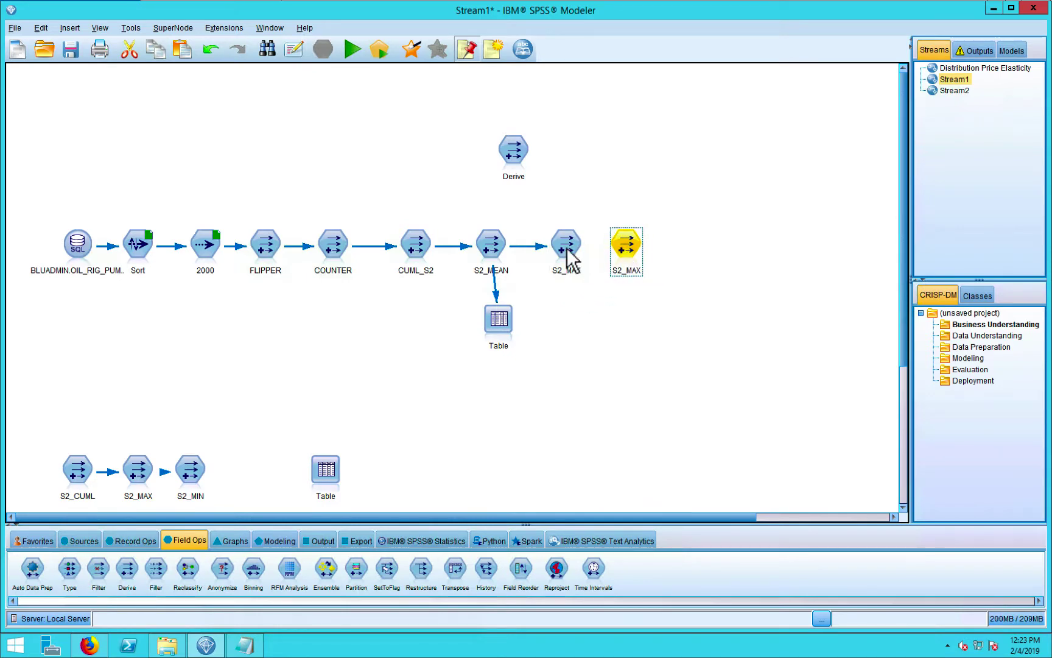
right_click(566, 248)
left_click(600, 273)
left_click(626, 243)
right_click(627, 244)
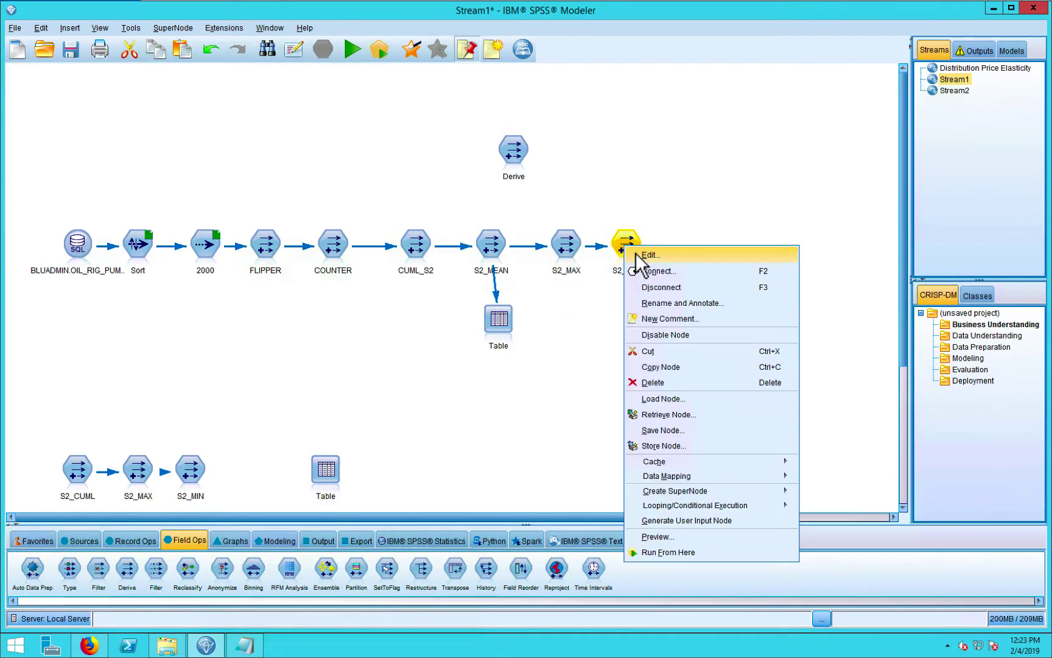
left_click(678, 311)
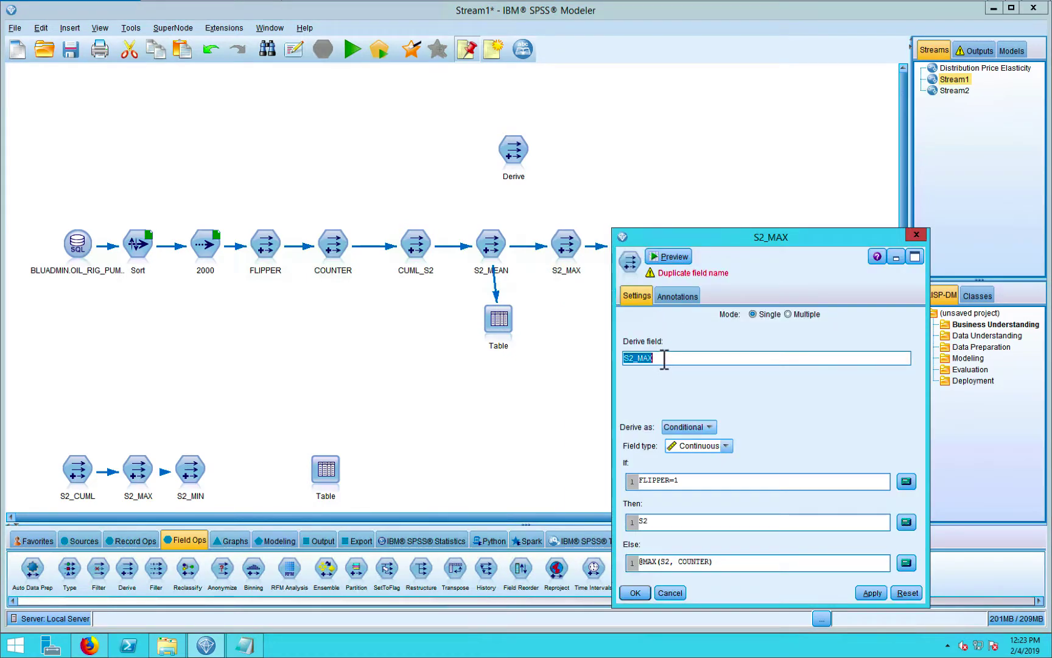
double_click(662, 358)
type("MIN")
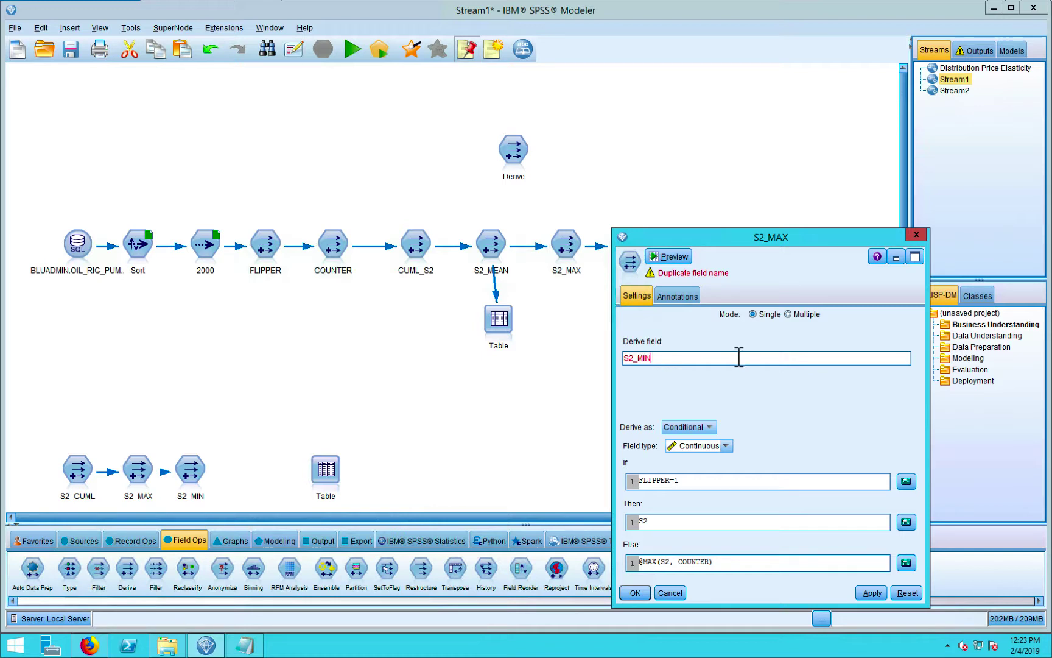
left_click(658, 562)
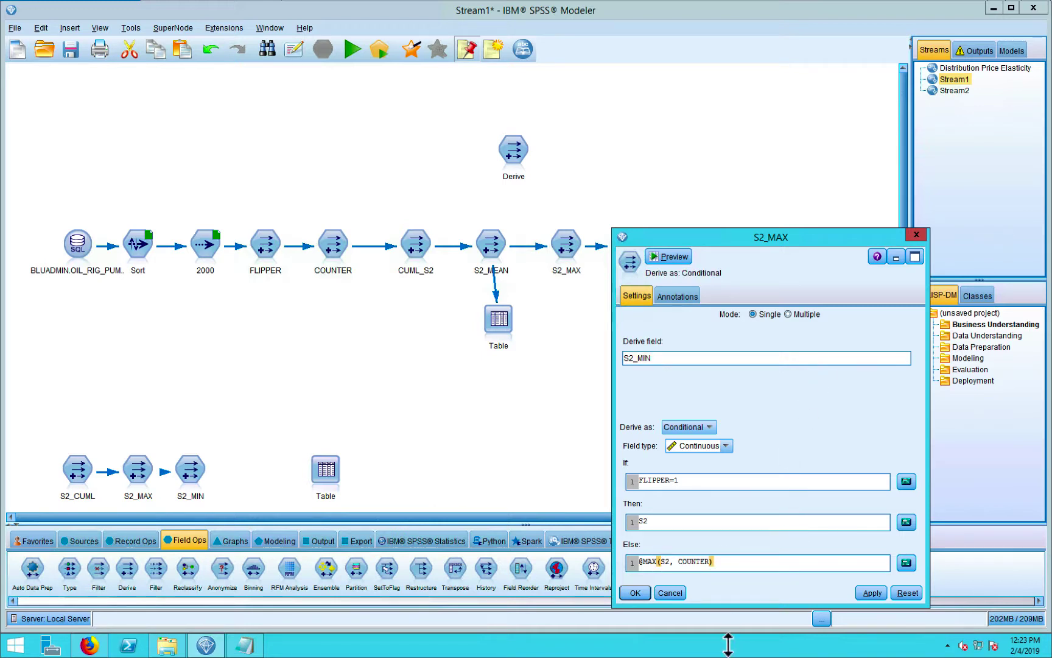
key("BackSpace")
key("BackSpace")
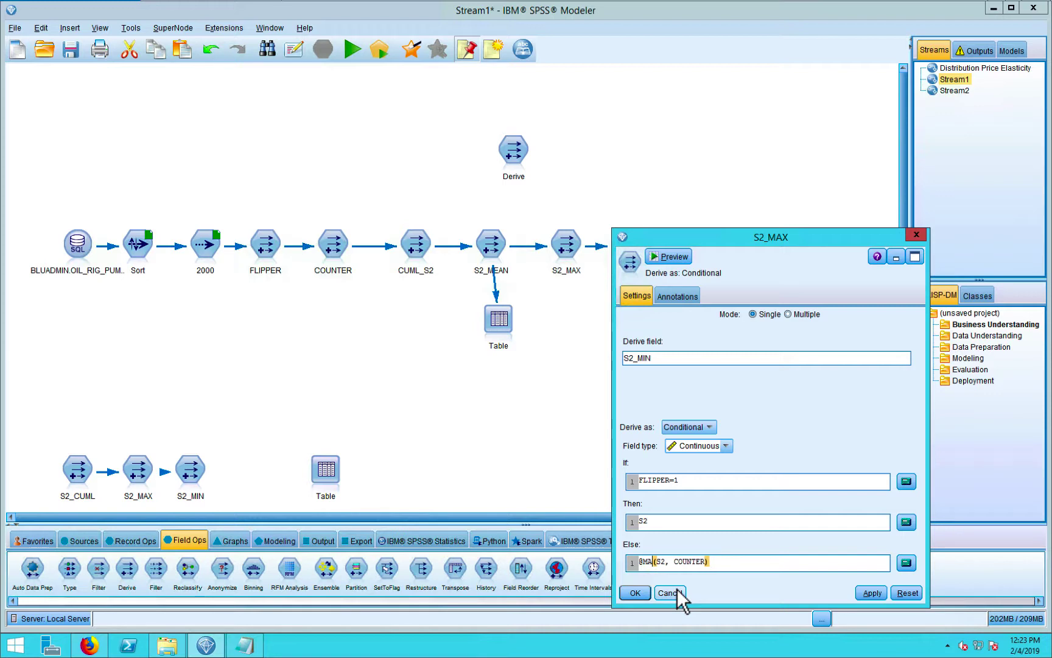
type("IN")
left_click(635, 592)
Step: Connect S2_MIN to the Table, replacing its existing link, and run the Table
right_click(632, 236)
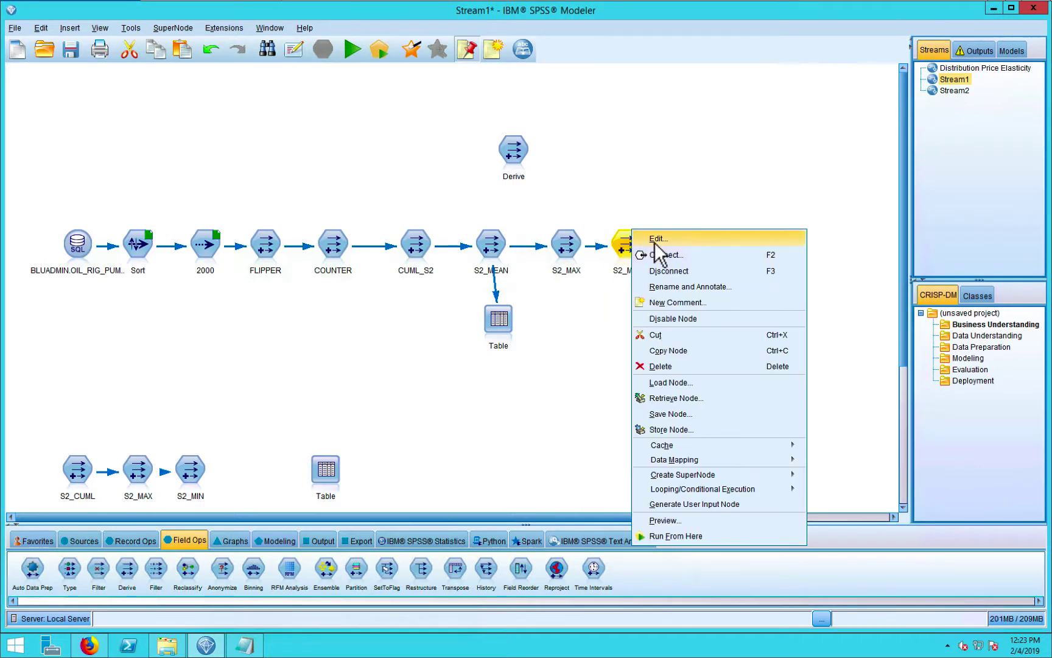
left_click(662, 256)
left_click(499, 318)
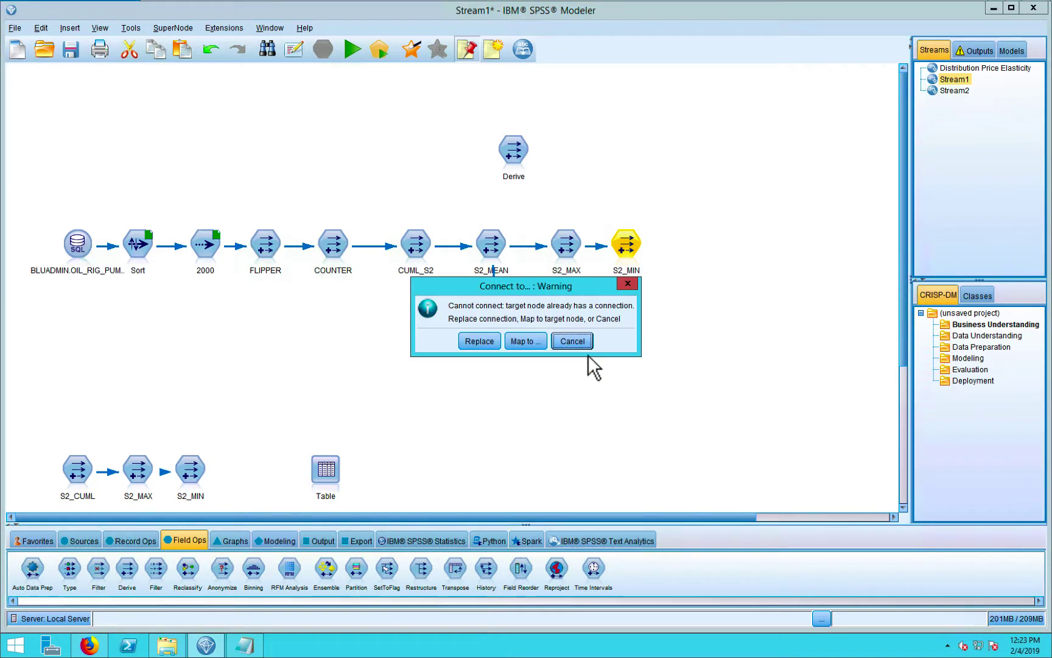
left_click(477, 340)
right_click(496, 341)
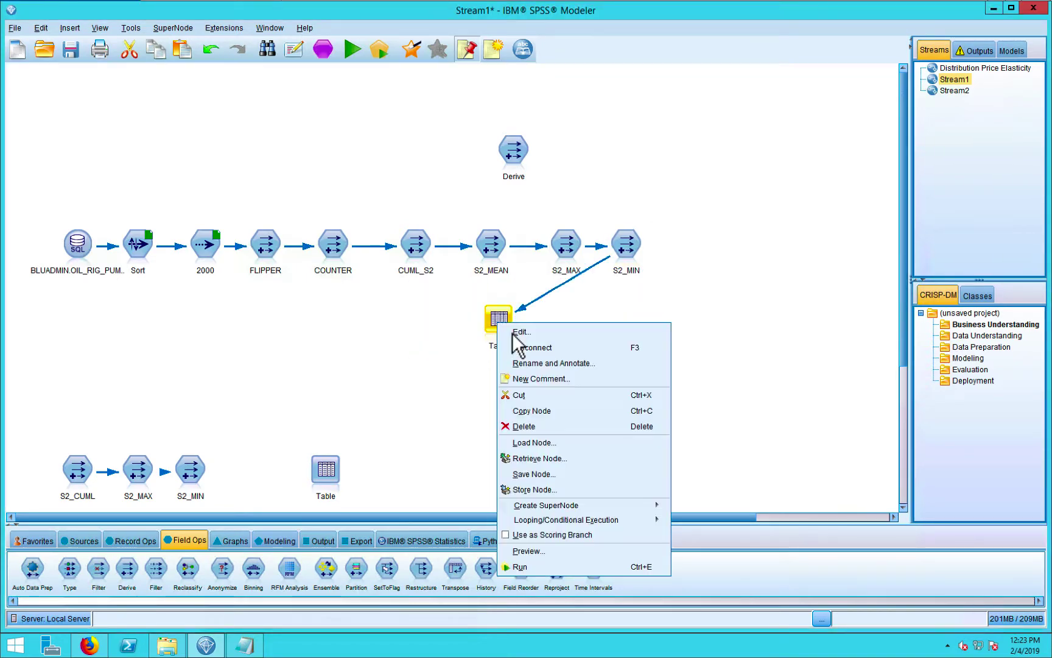
left_click(549, 565)
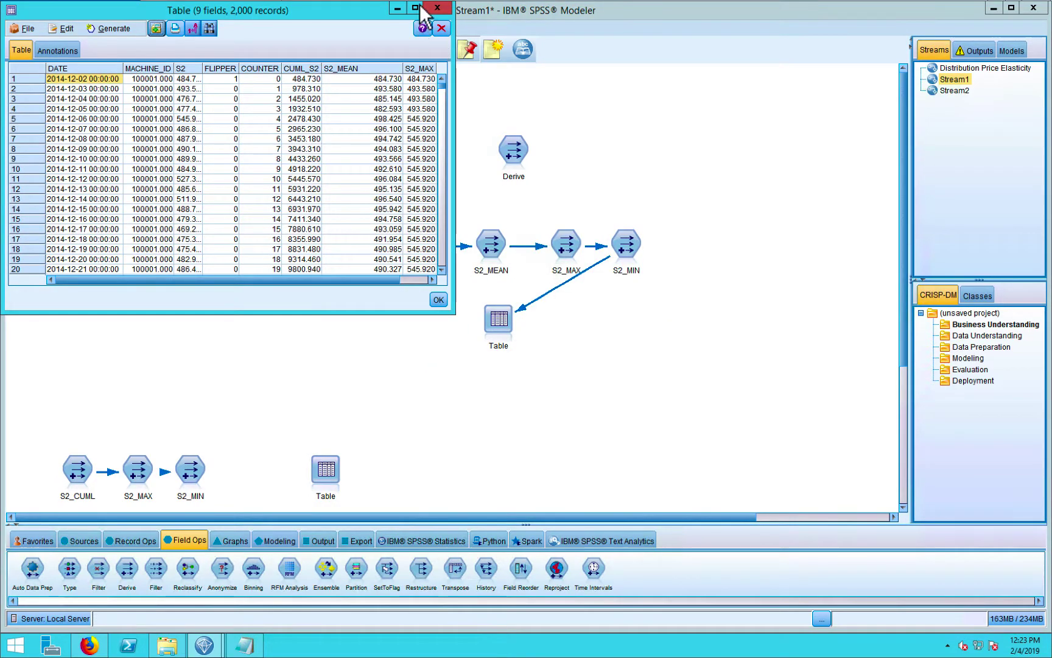
Step: Review S2_MAX and S2_MIN in the maximized table, close it, and switch to Watson Studio
left_click(415, 7)
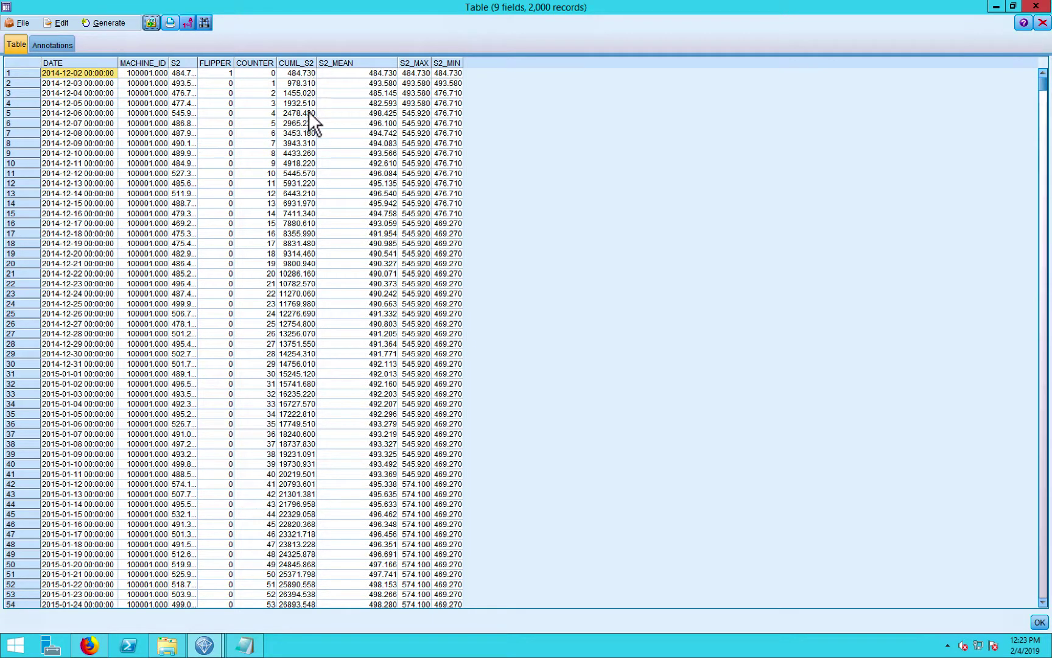
left_click(1043, 22)
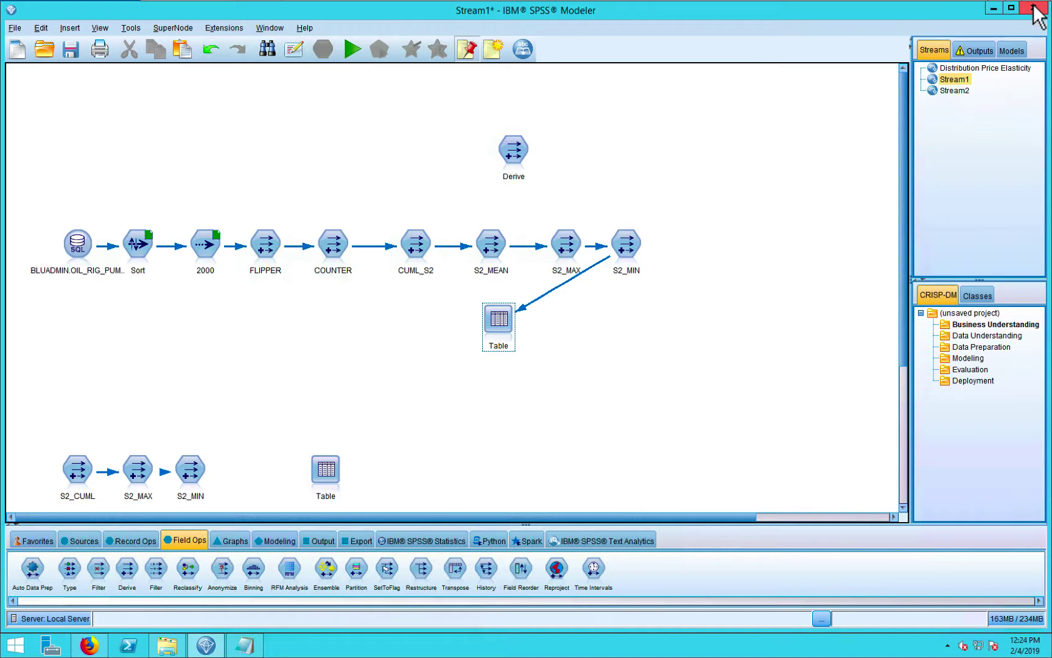
key("alt+Tab")
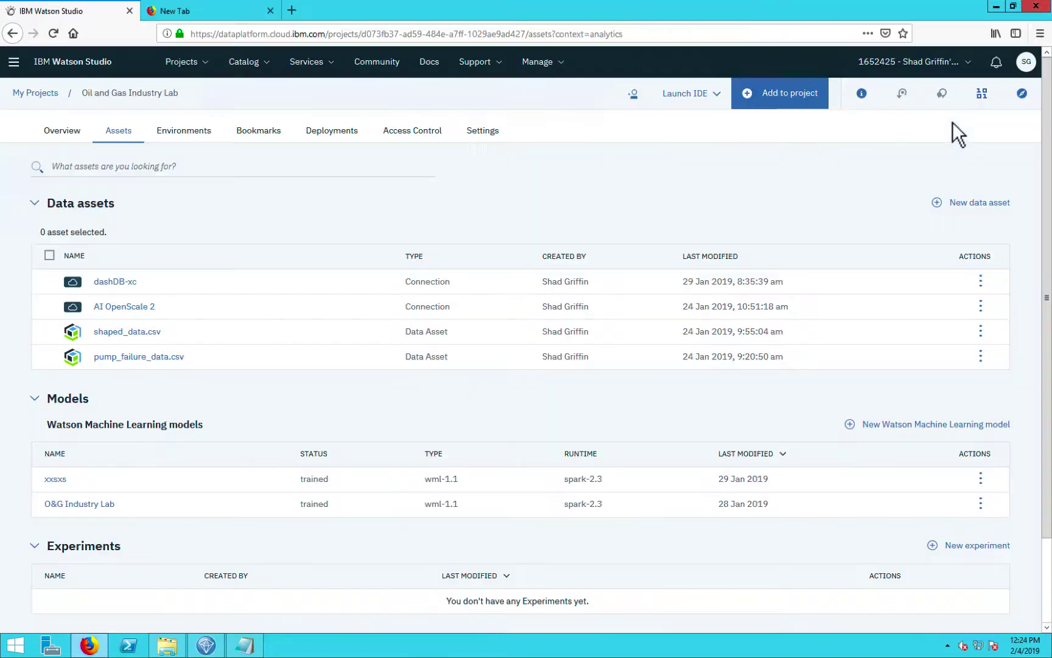
left_click(655, 7)
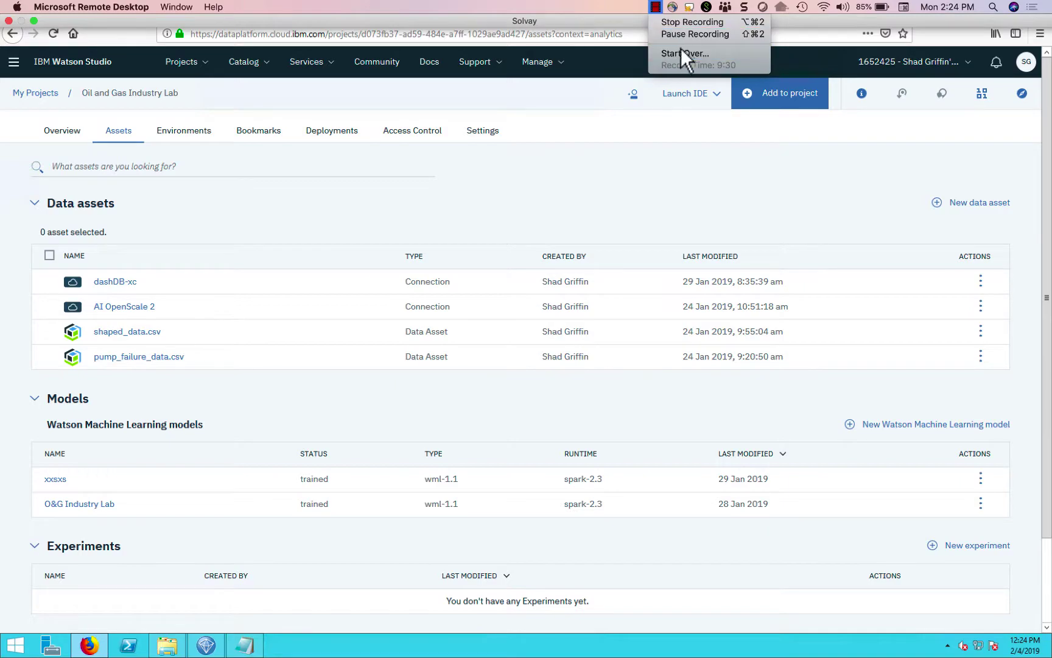